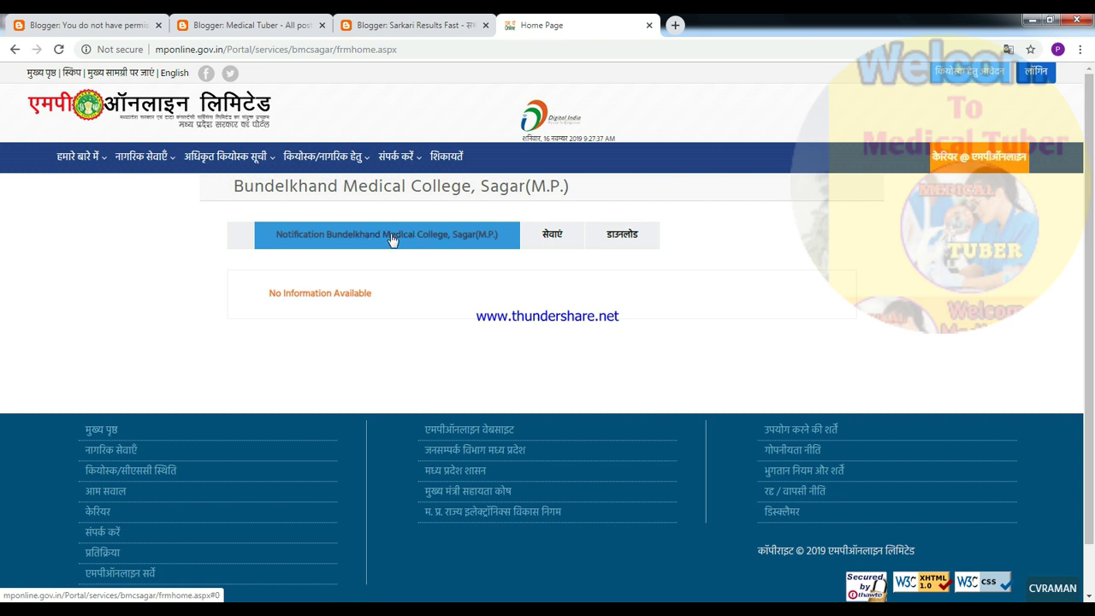
- From the services list, open the Bundelkhand Medical College, Sagar Application for Admission form
{"action": "left_click", "coordinate": [551, 237]}
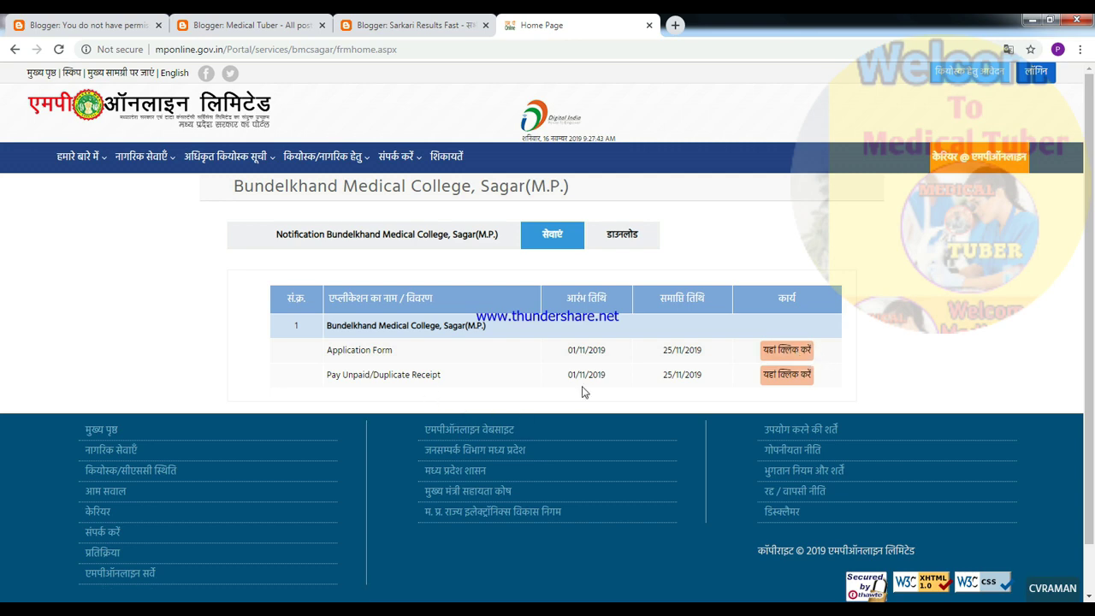
{"action": "left_click", "coordinate": [788, 351]}
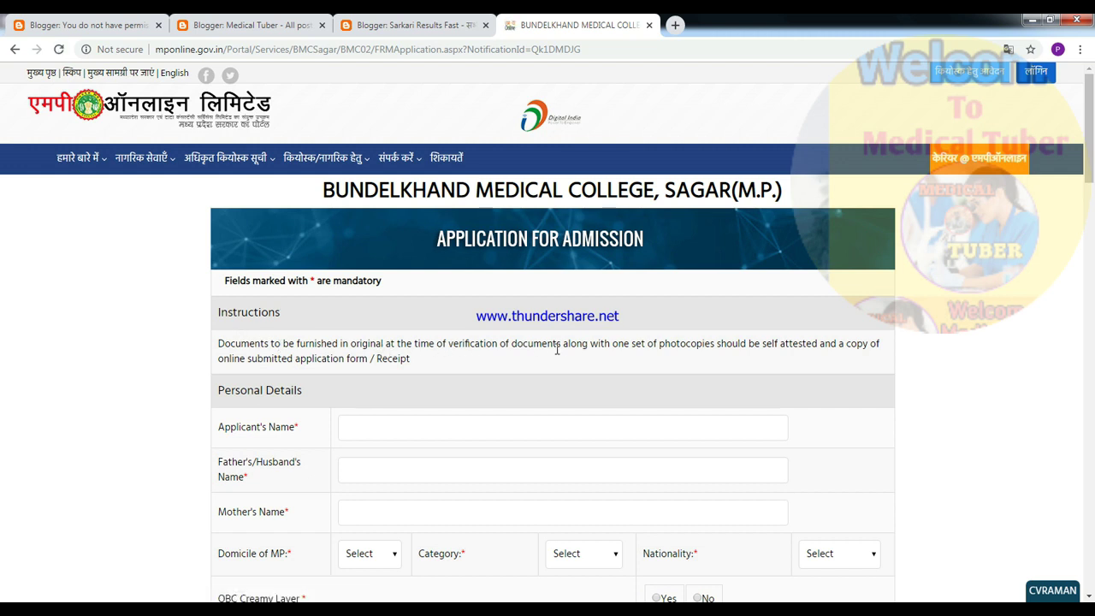
- Enter the applicant's name, the father's/husband's name and the mother's name
{"action": "left_click", "coordinate": [393, 429]}
{"action": "type", "text": "medical tuber"}
{"action": "left_click", "coordinate": [384, 464]}
{"action": "type", "text": "shailesh"}
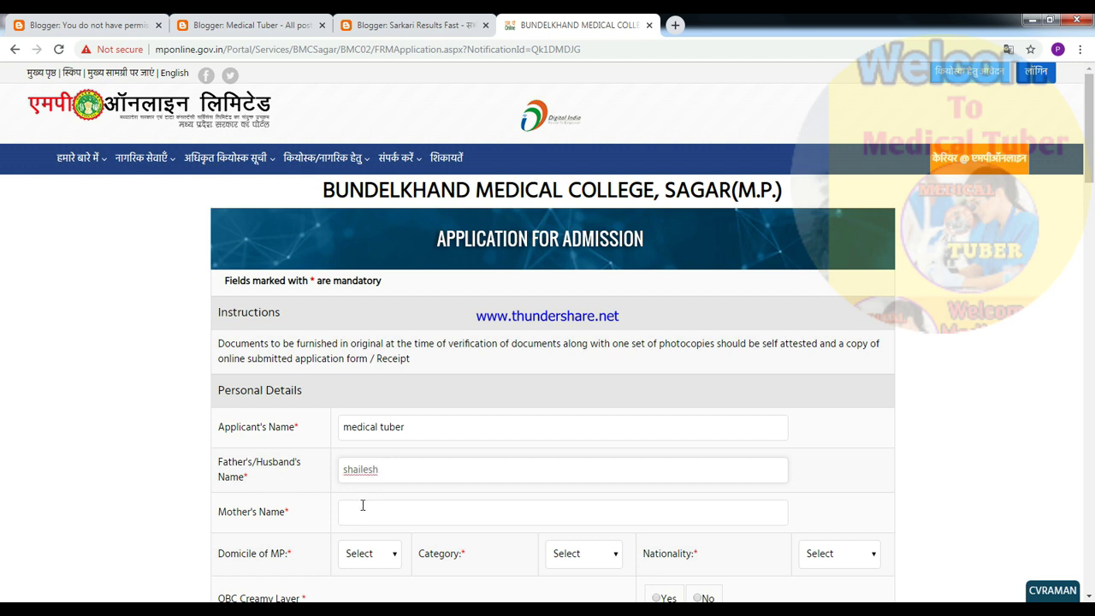
{"action": "left_click", "coordinate": [363, 507]}
{"action": "type", "text": "gupta"}
- Set MP domicile to Yes, category to UR/General, nationality to Indian and gender to Male
{"action": "left_click", "coordinate": [383, 553]}
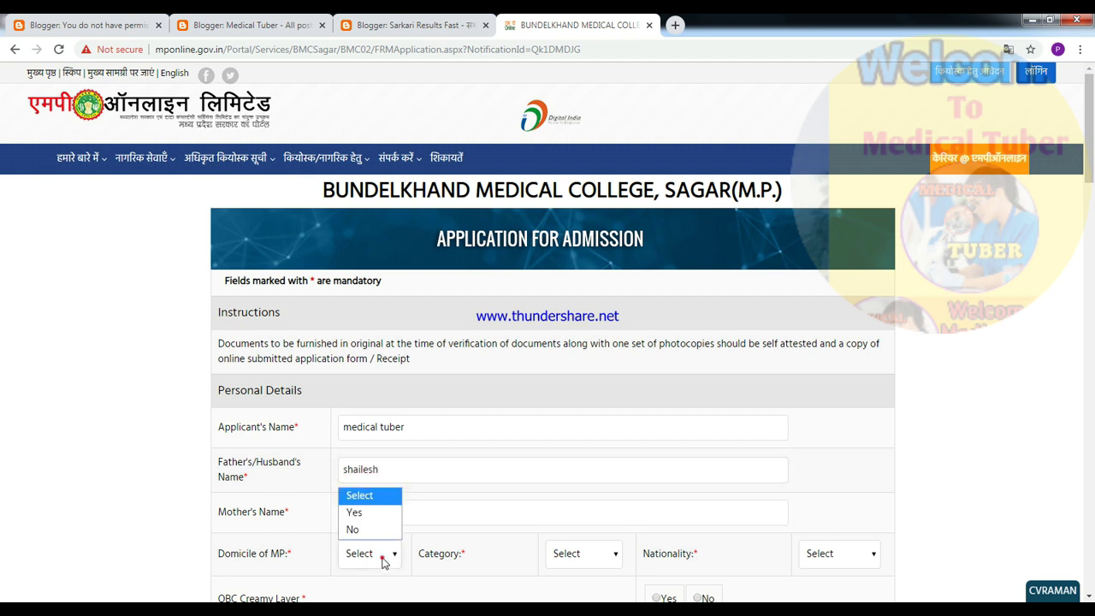
{"action": "left_click", "coordinate": [355, 514]}
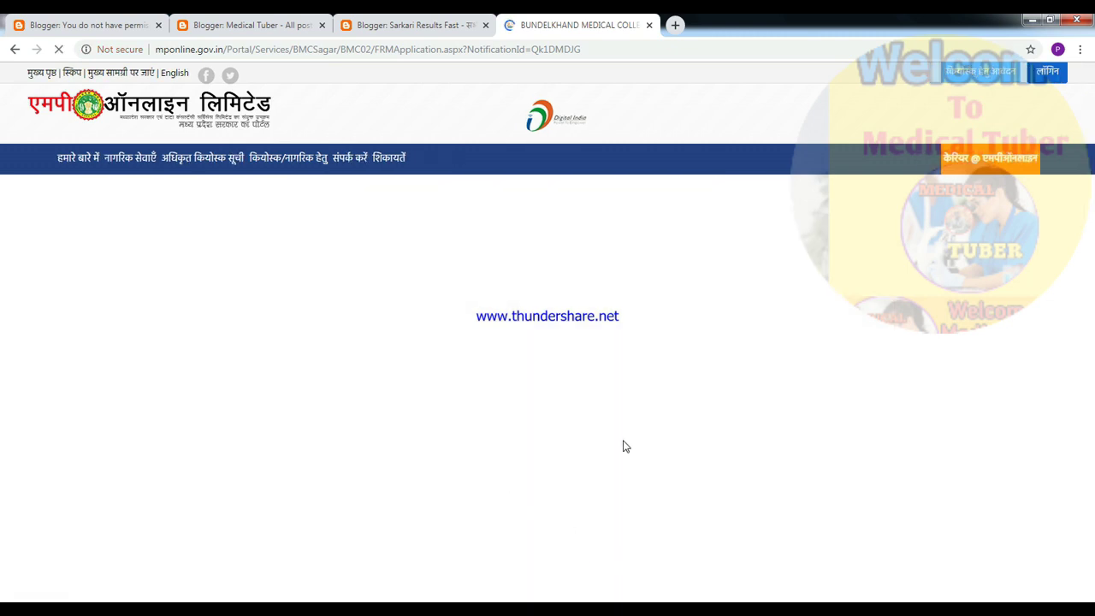
{"action": "scroll", "coordinate": [562, 493], "scroll_direction": "down", "scroll_amount": 4}
{"action": "left_click", "coordinate": [615, 212]}
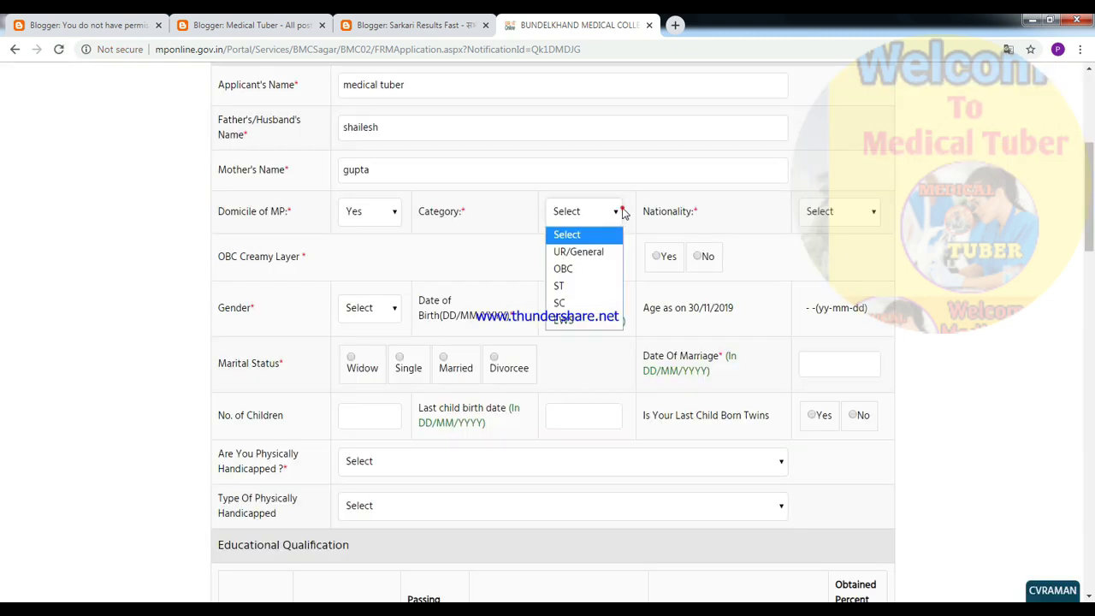
{"action": "left_click", "coordinate": [575, 251]}
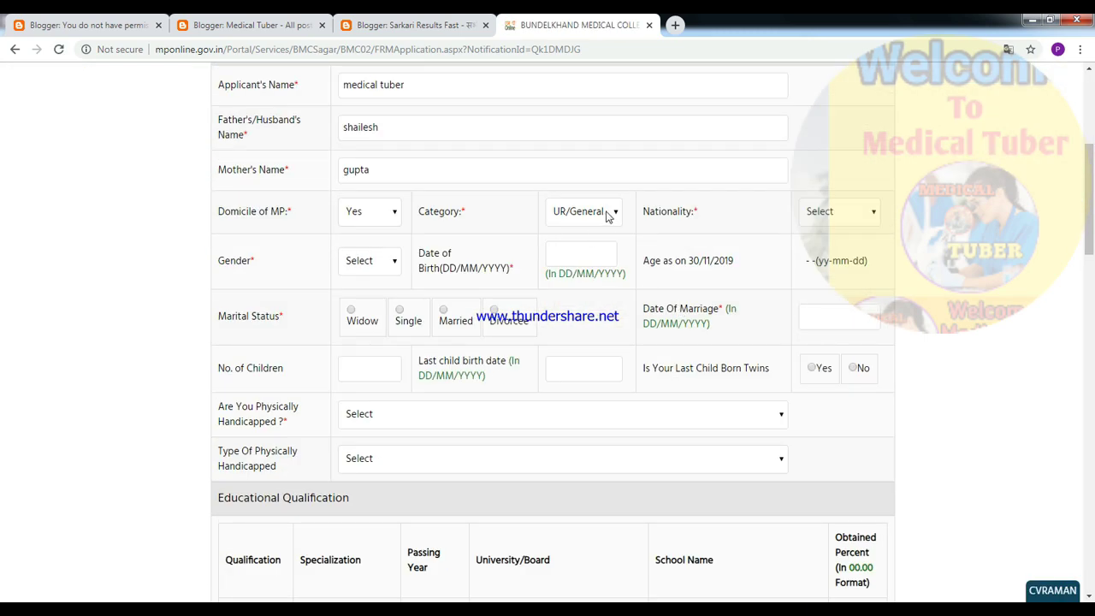
{"action": "left_click", "coordinate": [606, 215]}
{"action": "left_click", "coordinate": [809, 217]}
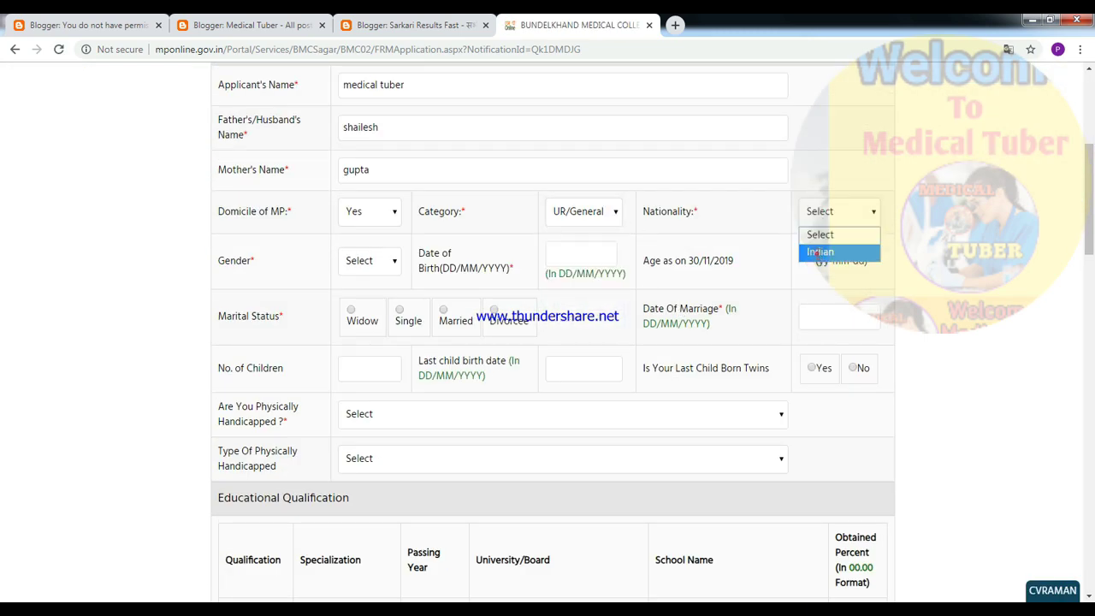
{"action": "left_click", "coordinate": [817, 253]}
{"action": "left_click", "coordinate": [382, 262]}
{"action": "left_click", "coordinate": [368, 294]}
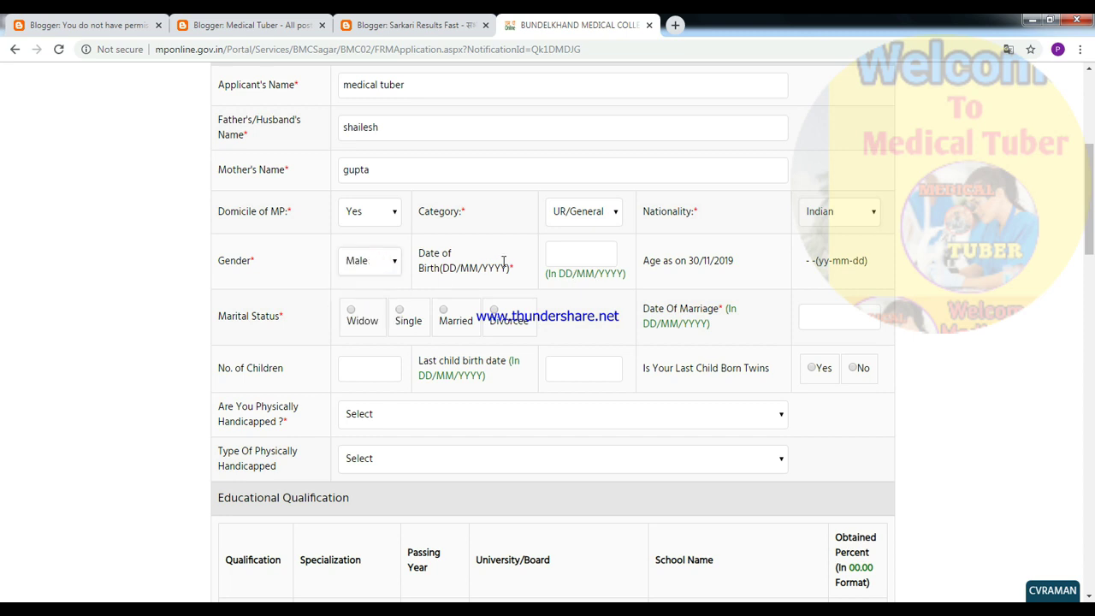
- Set the birth date to 1 November, marital status to Single and physically handicapped to No
{"action": "left_click", "coordinate": [580, 254]}
{"action": "left_click", "coordinate": [670, 317]}
{"action": "scroll", "coordinate": [574, 388], "scroll_direction": "up", "scroll_amount": 5}
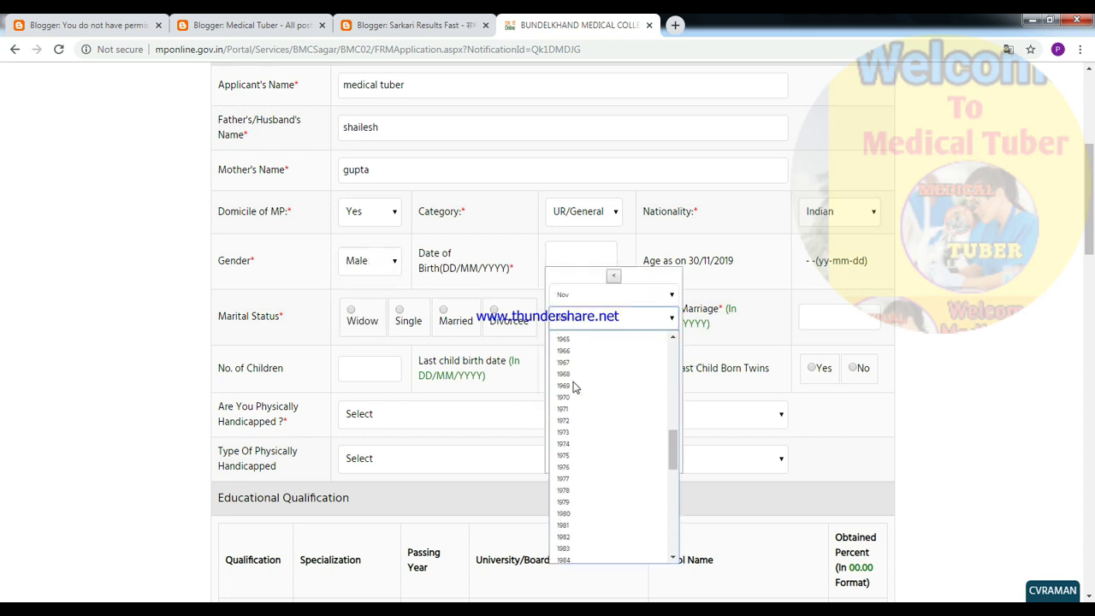
{"action": "left_click", "coordinate": [569, 537]}
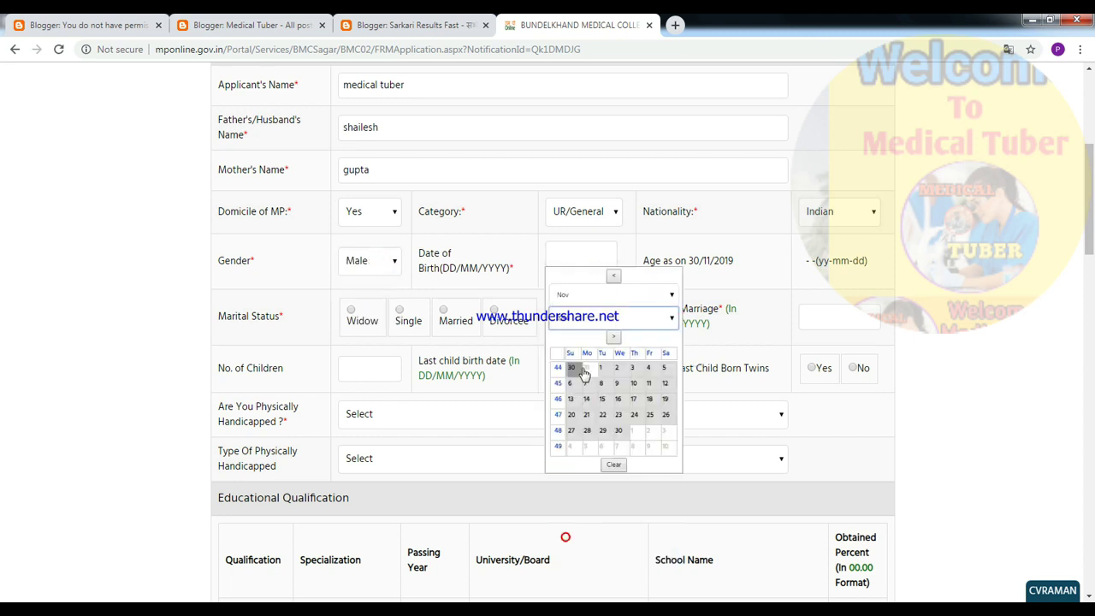
{"action": "left_click", "coordinate": [600, 368]}
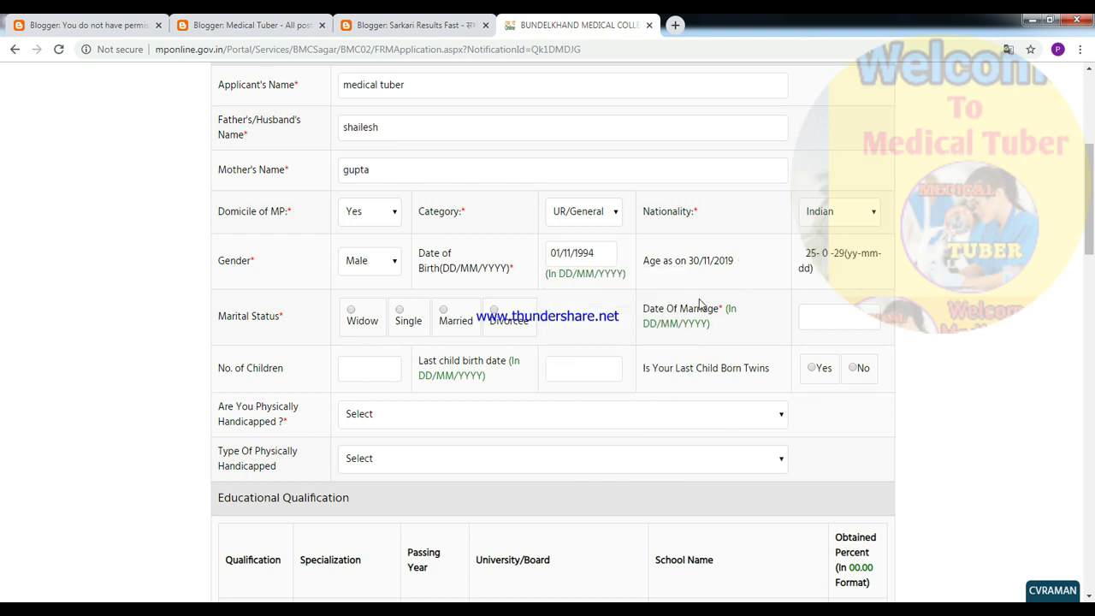
{"action": "left_click", "coordinate": [401, 312]}
{"action": "left_click", "coordinate": [399, 419]}
{"action": "left_click", "coordinate": [363, 466]}
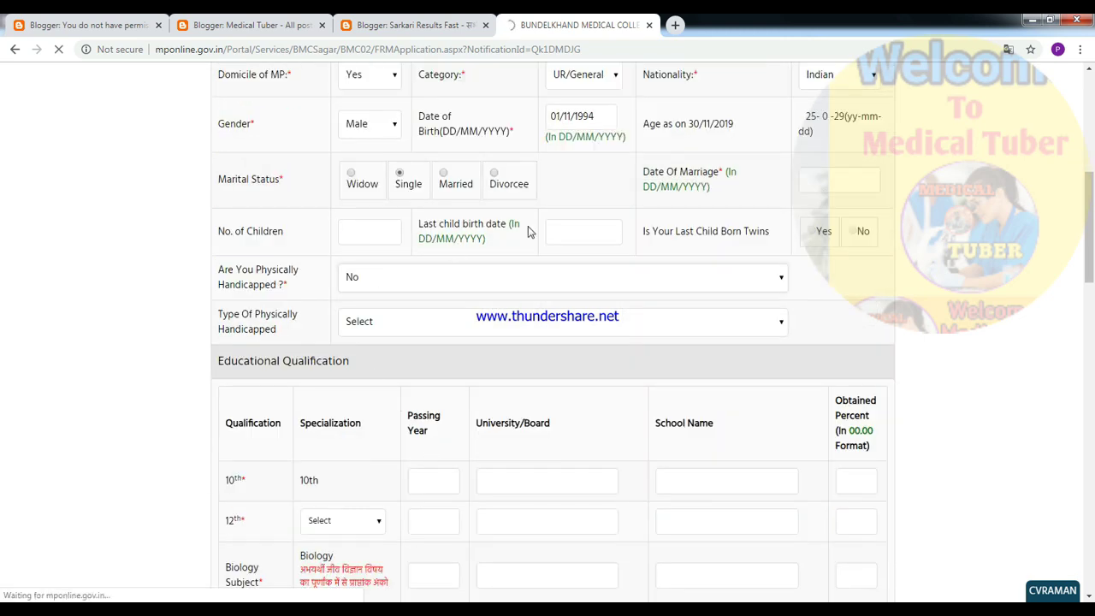
{"action": "scroll", "coordinate": [479, 419], "scroll_direction": "down", "scroll_amount": 6}
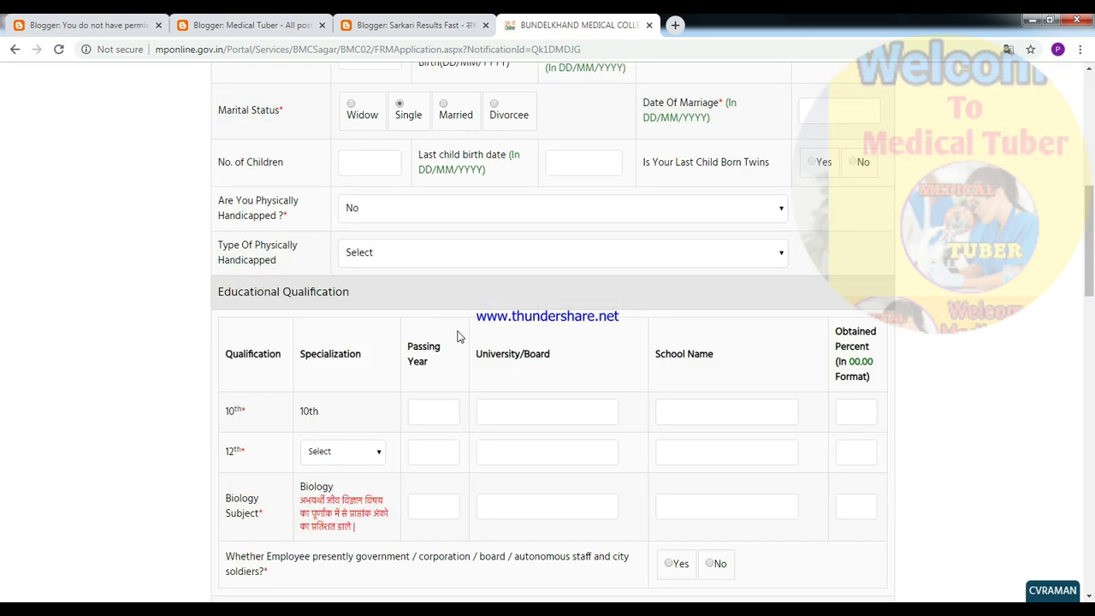
{"action": "scroll", "coordinate": [459, 291], "scroll_direction": "up", "scroll_amount": 2}
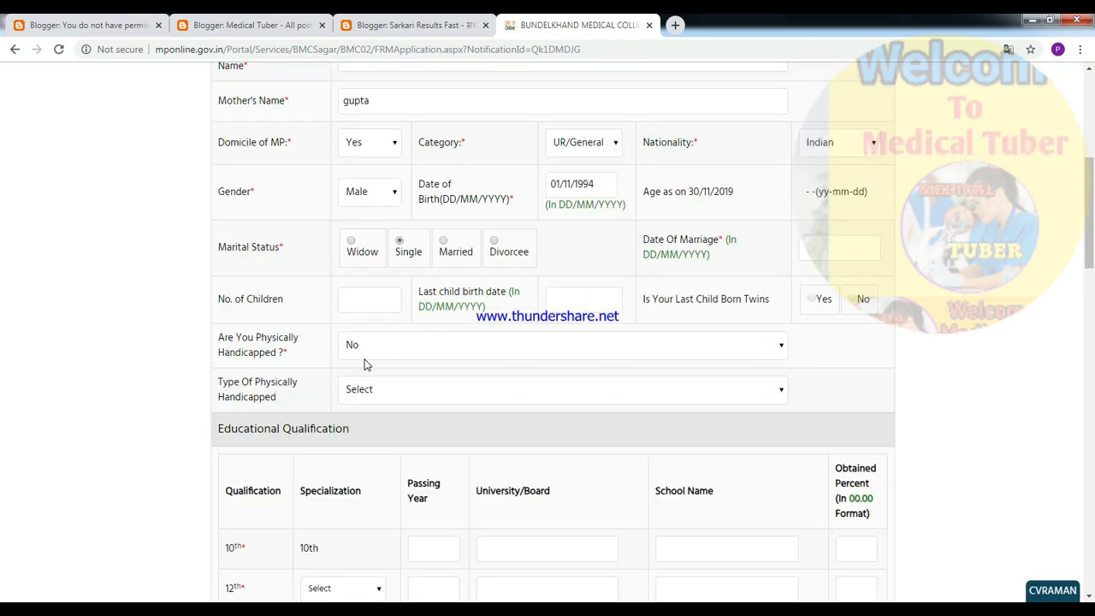
{"action": "scroll", "coordinate": [367, 433], "scroll_direction": "down", "scroll_amount": 1}
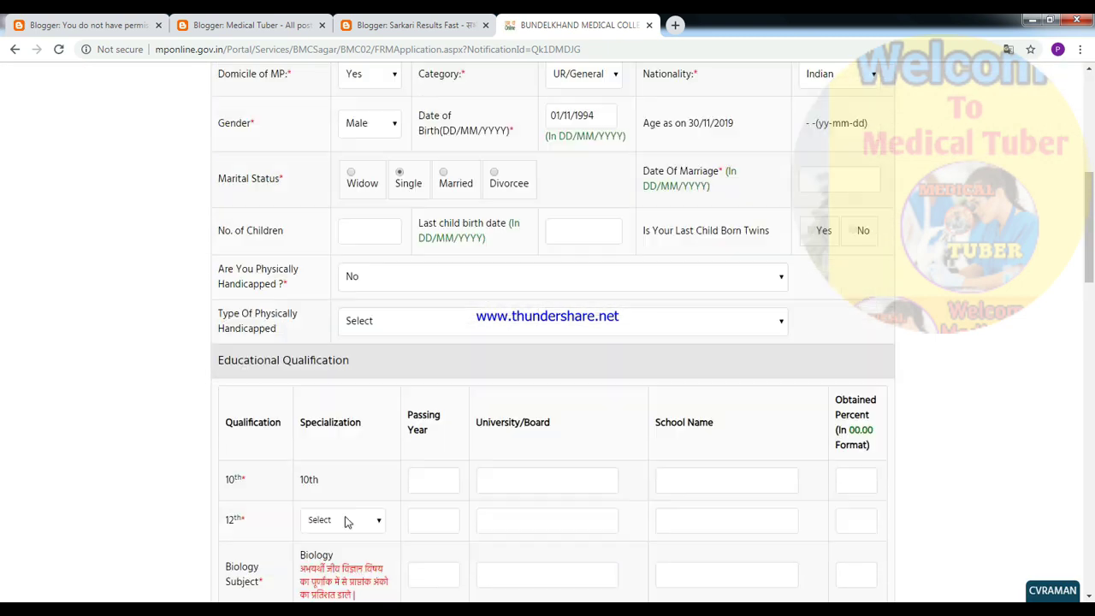
{"action": "left_click", "coordinate": [432, 479]}
- Fill the 10th-grade row with its passing year and school 'govt h.s. ambikap…'
{"action": "type", "text": "2008"}
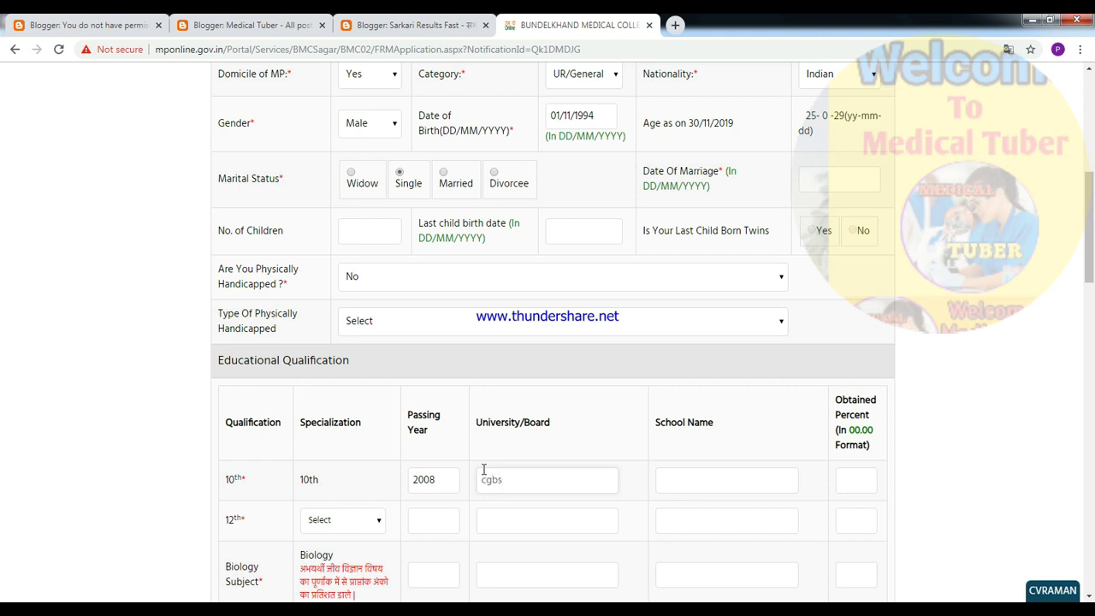
{"action": "left_click", "coordinate": [685, 487]}
{"action": "type", "text": "govt h.s. ambikapur"}
{"action": "left_click", "coordinate": [853, 486]}
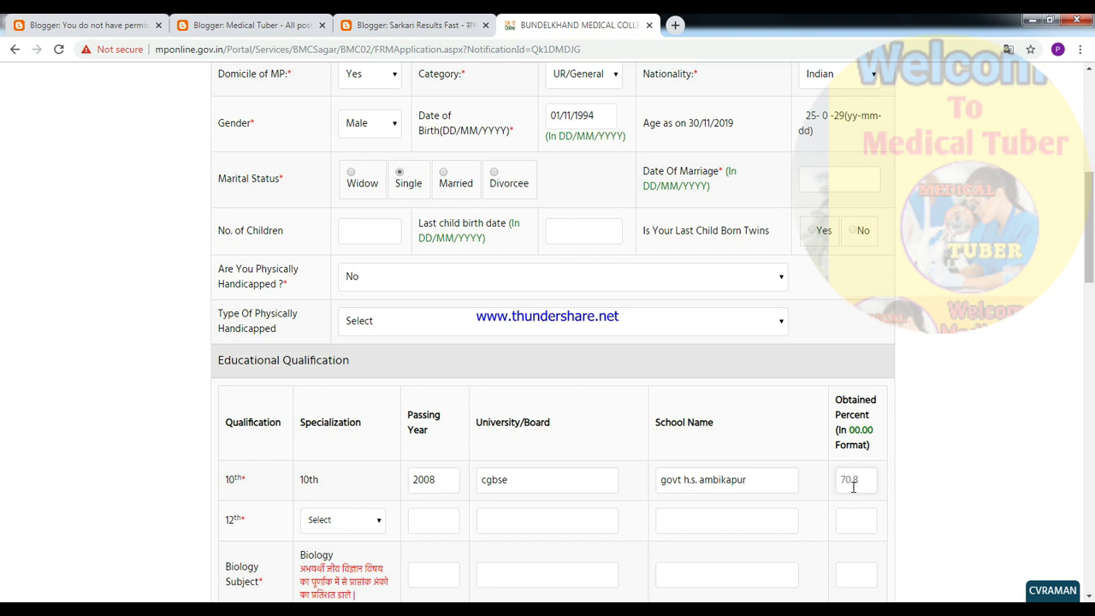
- Fill the 12th row with specialization PCB, year 2010, board, school and 80.80 percent
{"action": "left_click", "coordinate": [314, 520]}
{"action": "left_click", "coordinate": [321, 554]}
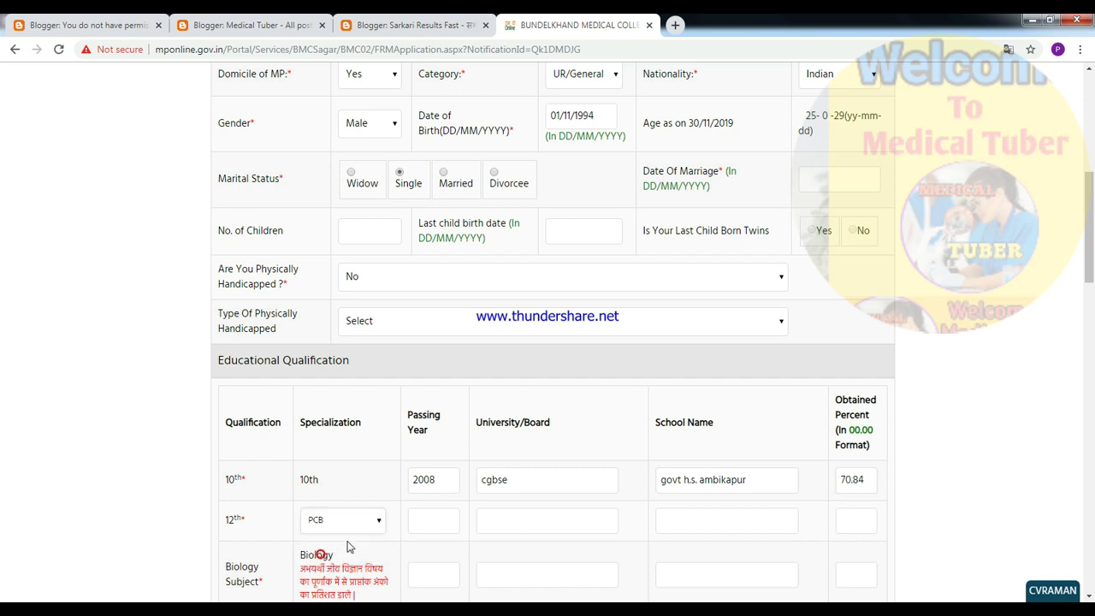
{"action": "left_click", "coordinate": [492, 519]}
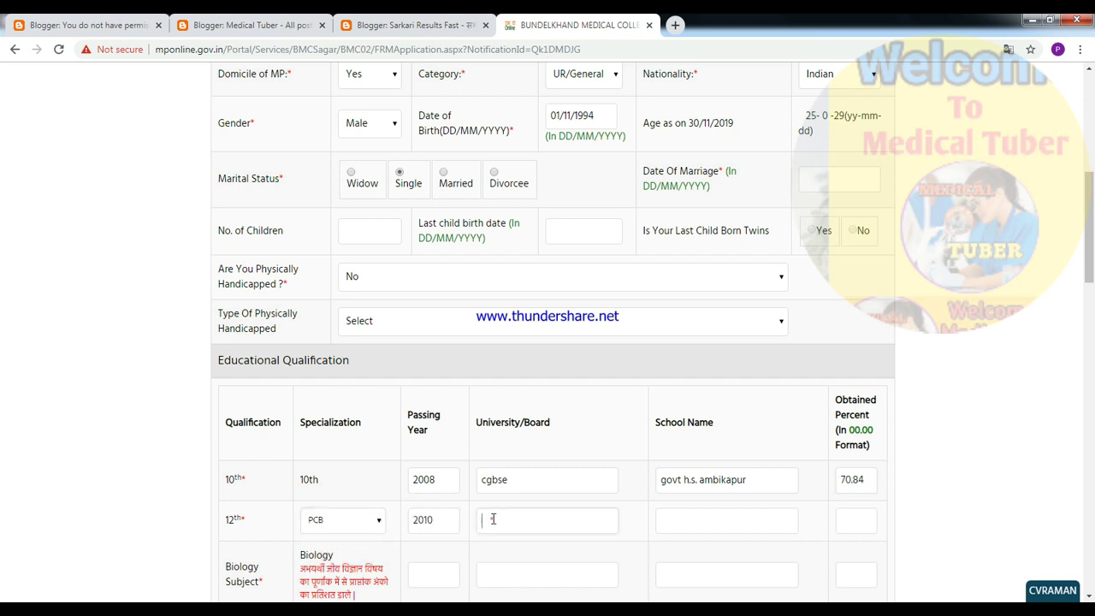
{"action": "type", "text": "cgbse"}
{"action": "left_click", "coordinate": [679, 520]}
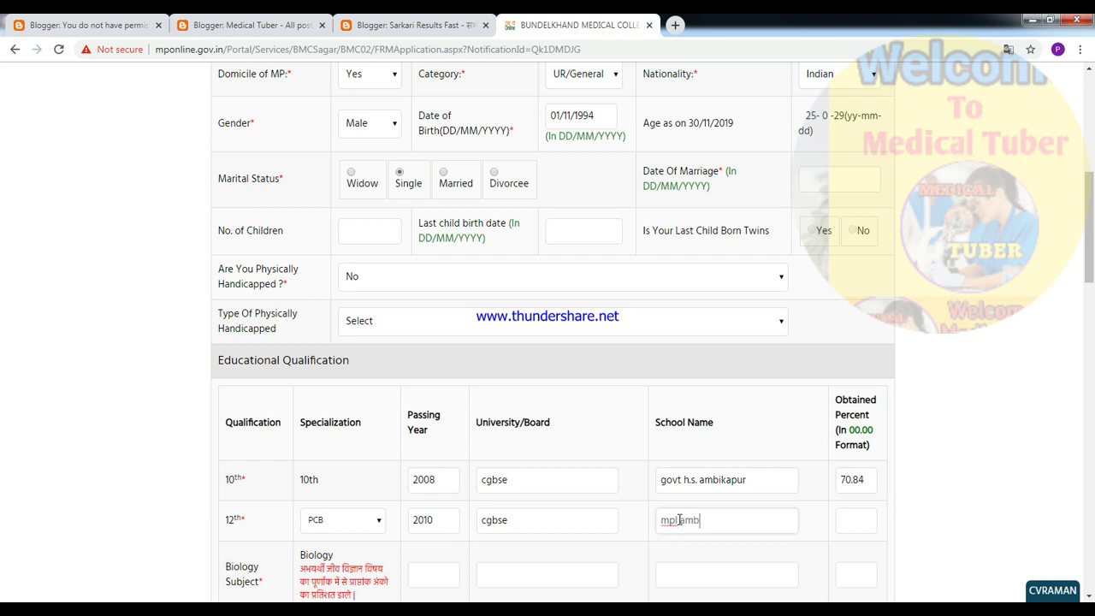
{"action": "left_click", "coordinate": [867, 517]}
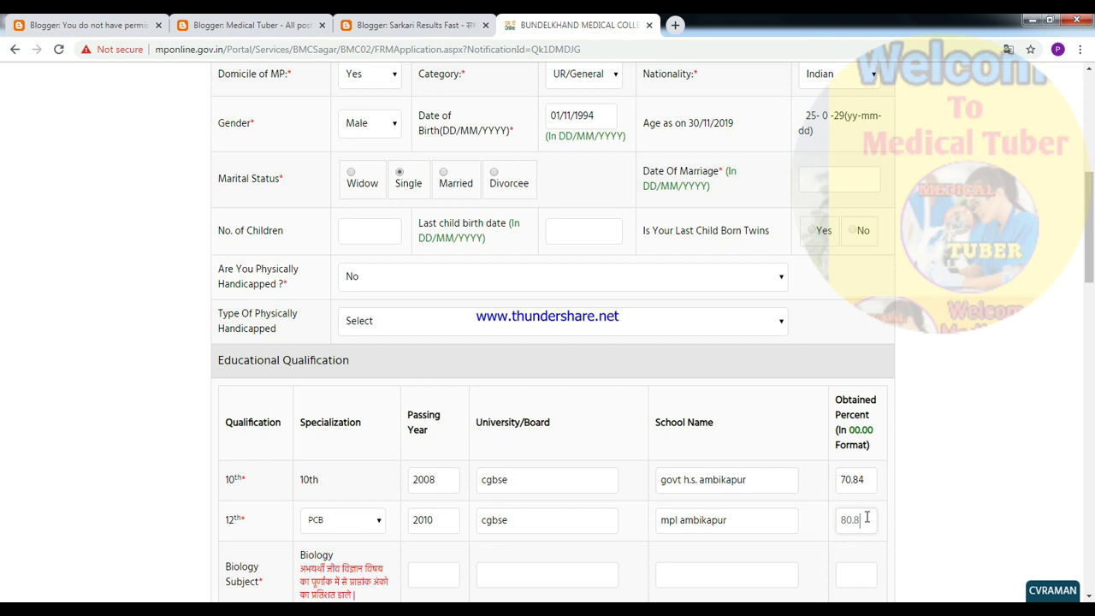
{"action": "scroll", "coordinate": [856, 513], "scroll_direction": "down", "scroll_amount": 3}
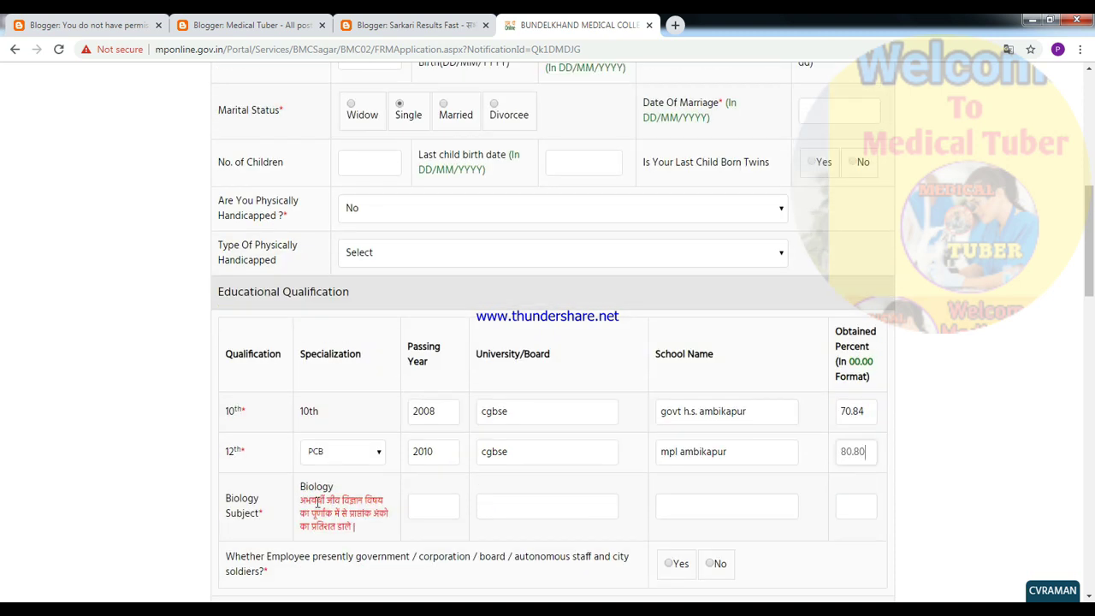
- Fill the Biology row with 2010, 89.00 percent, and board cgbse and school copied from the 12th row
{"action": "left_click", "coordinate": [439, 368]}
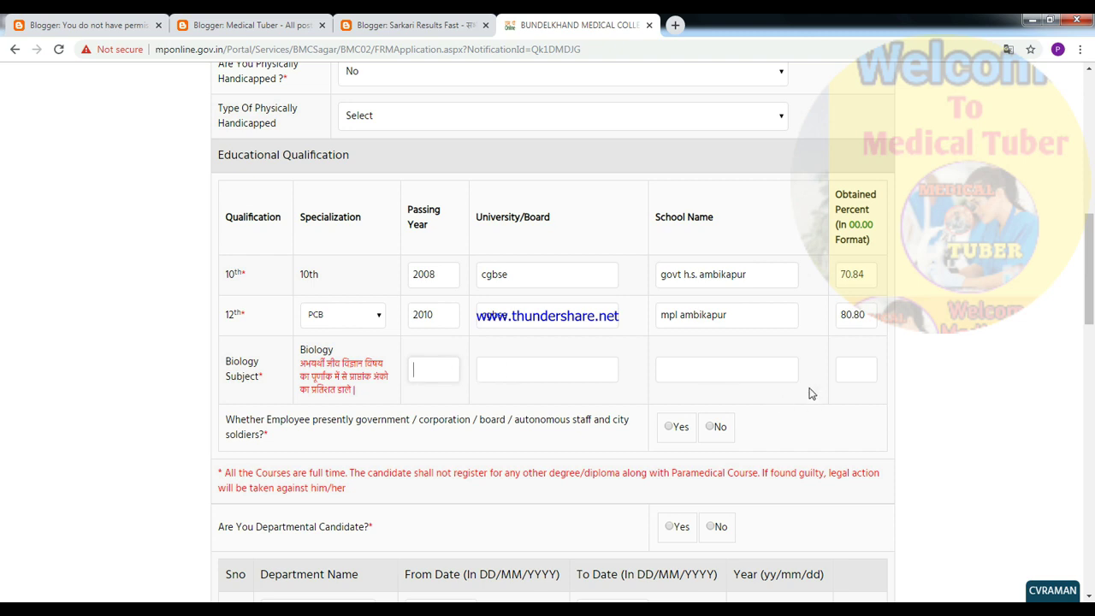
{"action": "left_click", "coordinate": [852, 370]}
{"action": "type", "text": "89."}
{"action": "left_click", "coordinate": [444, 373]}
{"action": "type", "text": "2010"}
{"action": "double_click", "coordinate": [510, 315]}
{"action": "key", "text": "ctrl+c"}
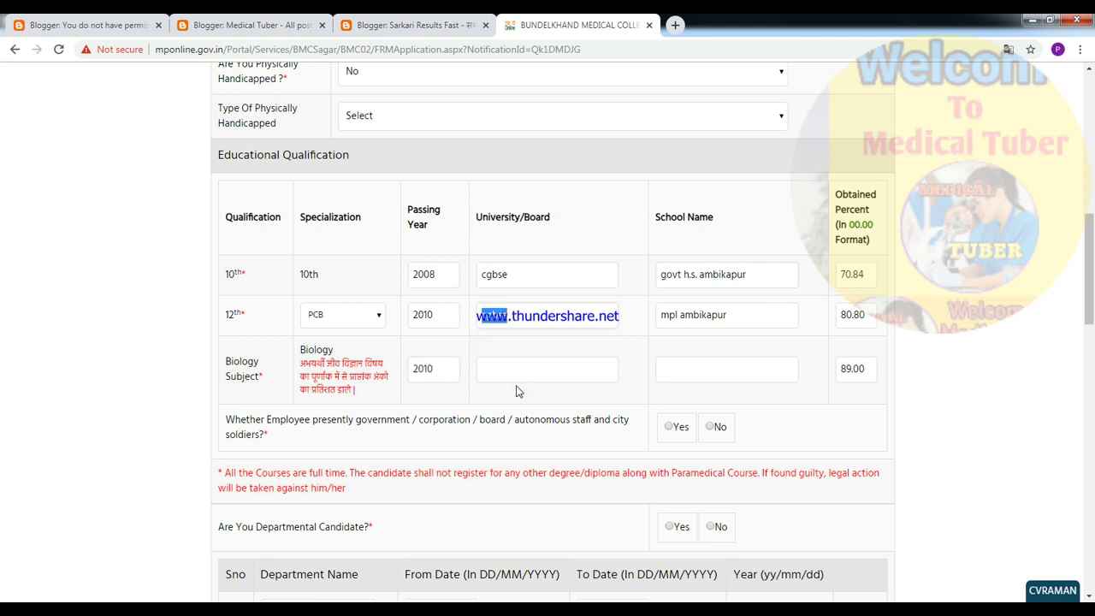
{"action": "left_click", "coordinate": [516, 369]}
{"action": "key", "text": "ctrl+v"}
{"action": "left_click_drag", "start_coordinate": [743, 315], "coordinate": [652, 321]}
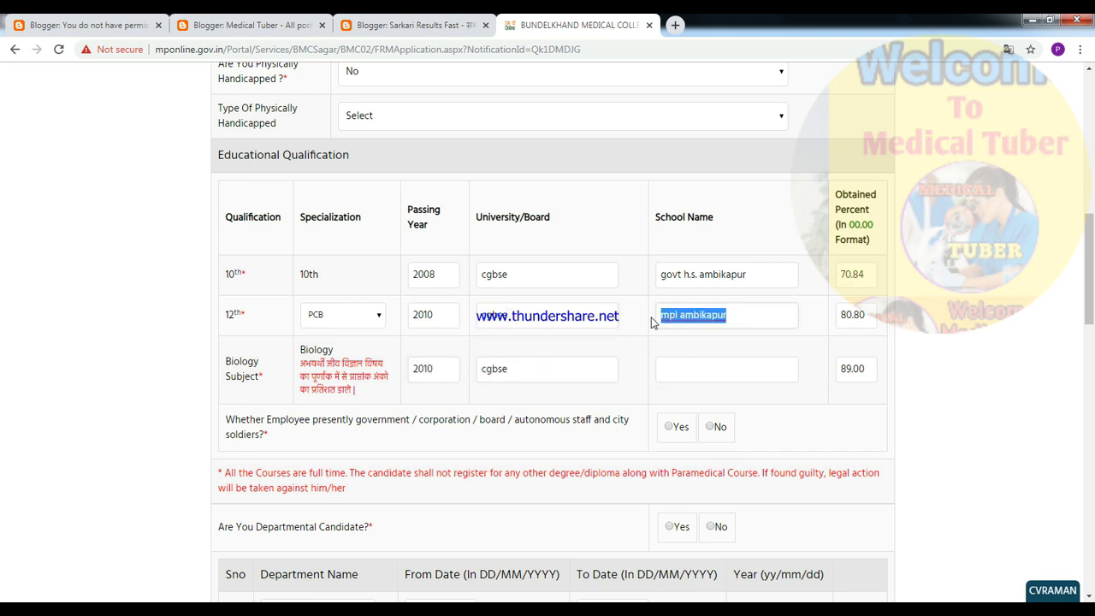
{"action": "key", "text": "ctrl+c"}
{"action": "left_click", "coordinate": [693, 370]}
{"action": "key", "text": "ctrl+v"}
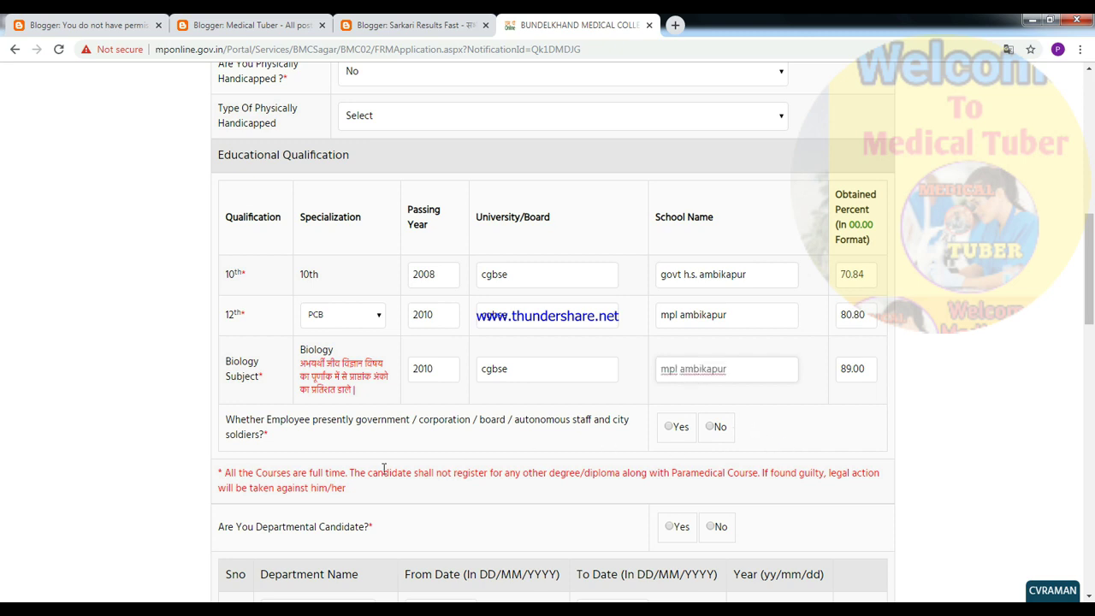
- Answer No to the government employee question
{"action": "left_click", "coordinate": [710, 426]}
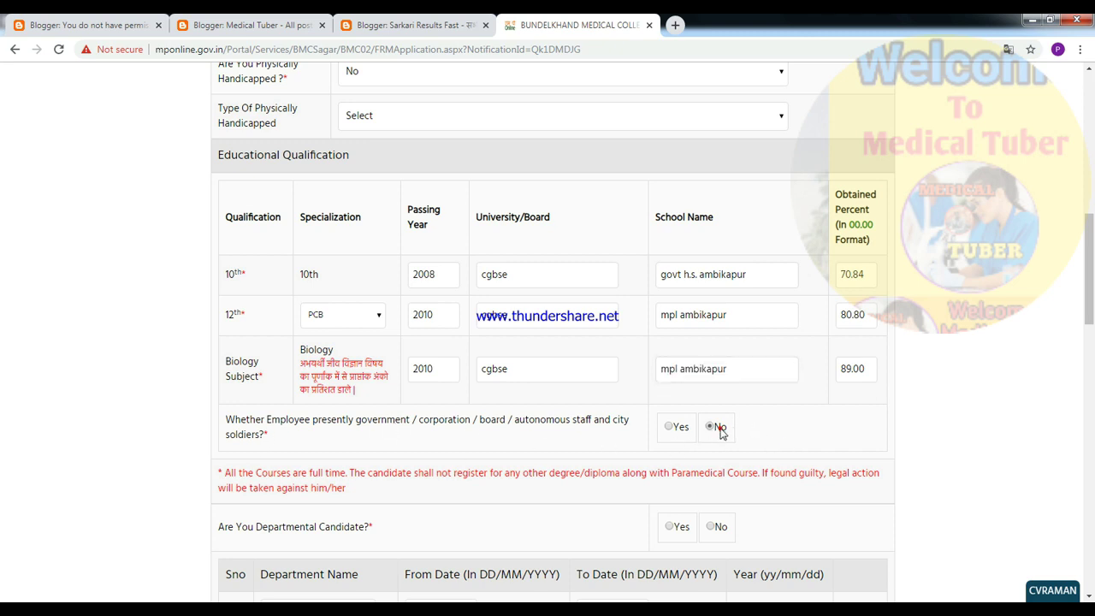
{"action": "scroll", "coordinate": [434, 457], "scroll_direction": "down", "scroll_amount": 2}
{"action": "scroll", "coordinate": [377, 449], "scroll_direction": "down", "scroll_amount": 1}
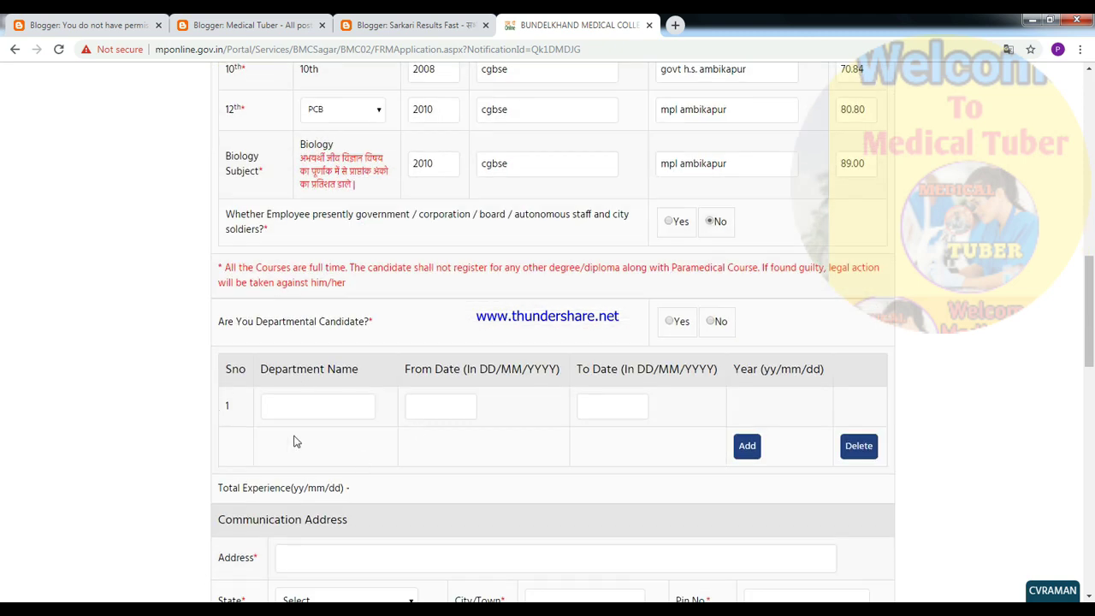
- Answer No as departmental candidate, autofill the address, add the phone number, copy it as permanent address
{"action": "left_click", "coordinate": [710, 320]}
{"action": "scroll", "coordinate": [271, 433], "scroll_direction": "down", "scroll_amount": 3}
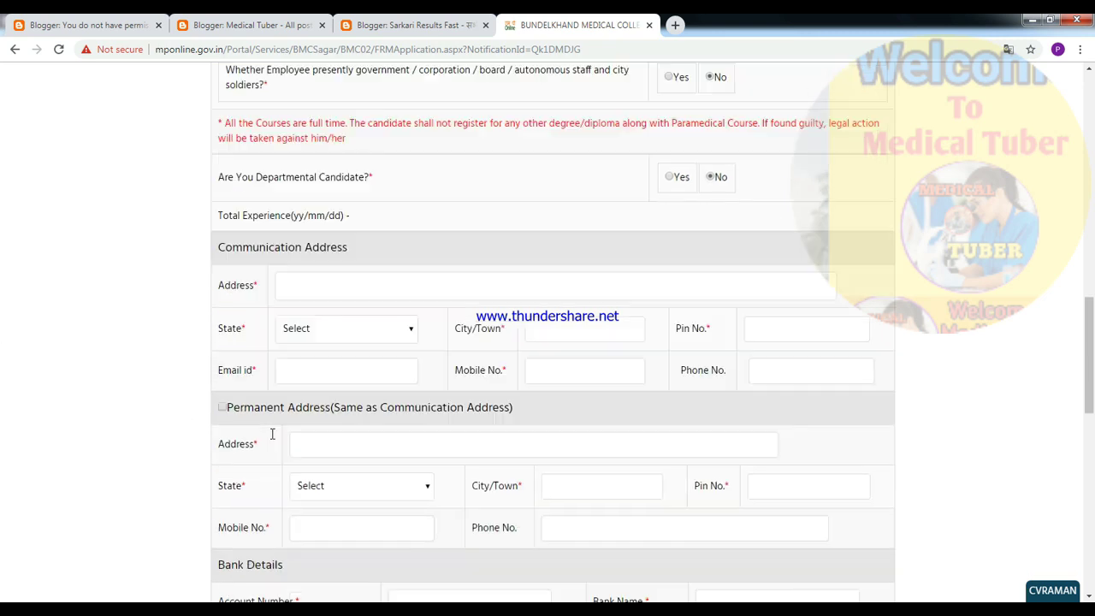
{"action": "left_click", "coordinate": [328, 227]}
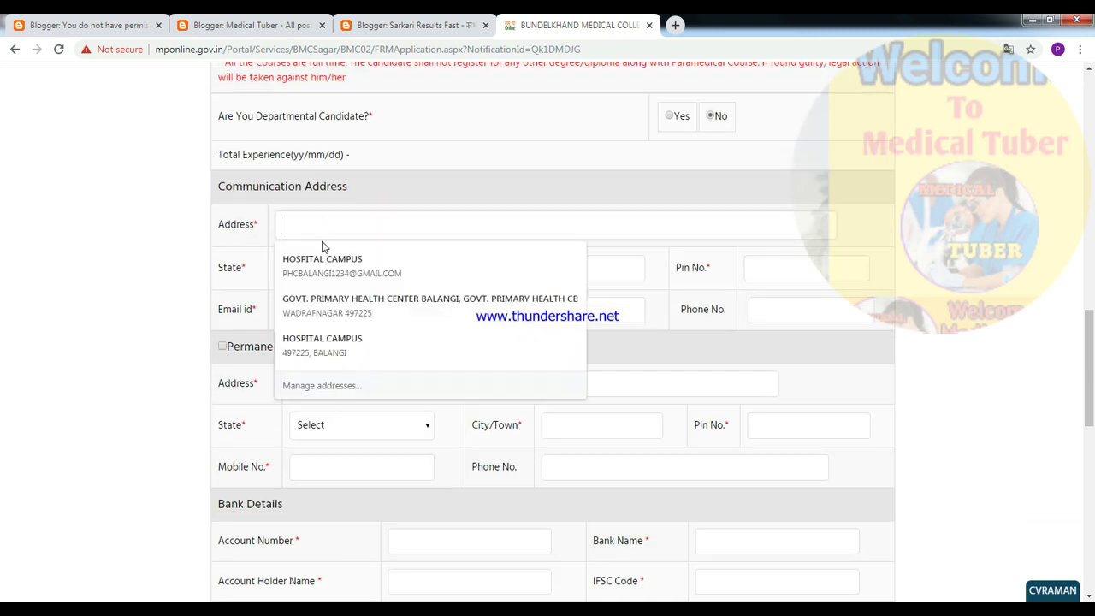
{"action": "left_click", "coordinate": [323, 261]}
{"action": "left_click", "coordinate": [821, 312]}
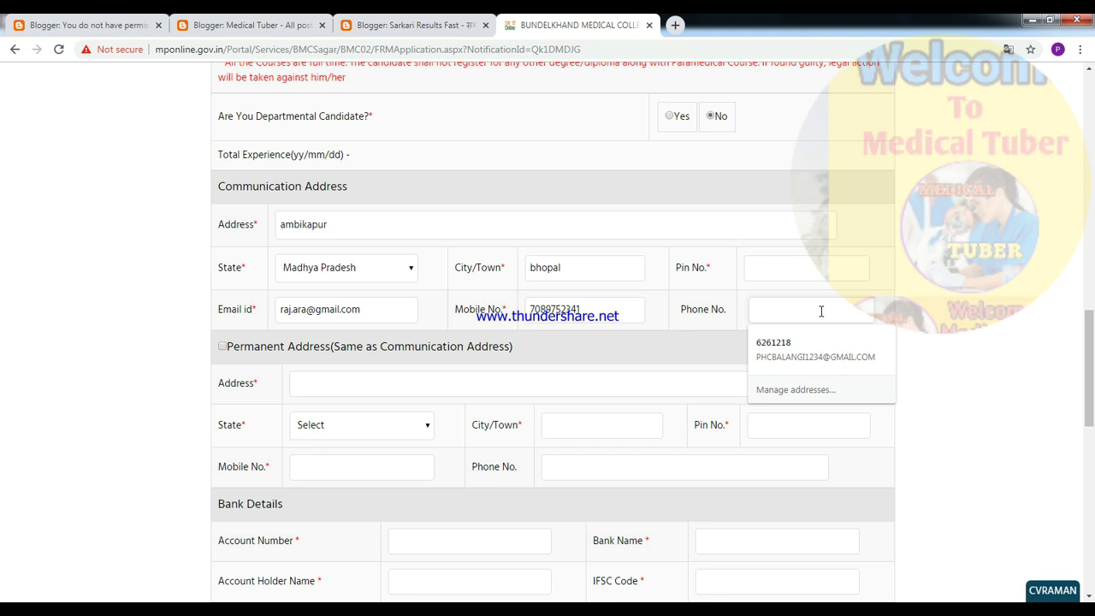
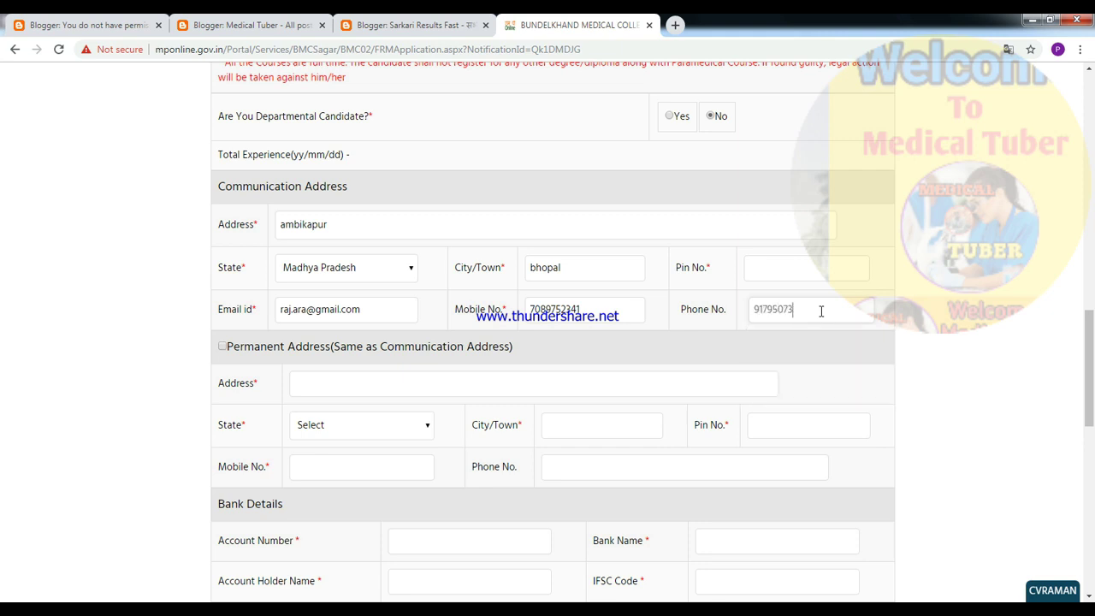
{"action": "left_click", "coordinate": [223, 345]}
{"action": "scroll", "coordinate": [419, 335], "scroll_direction": "down", "scroll_amount": 3}
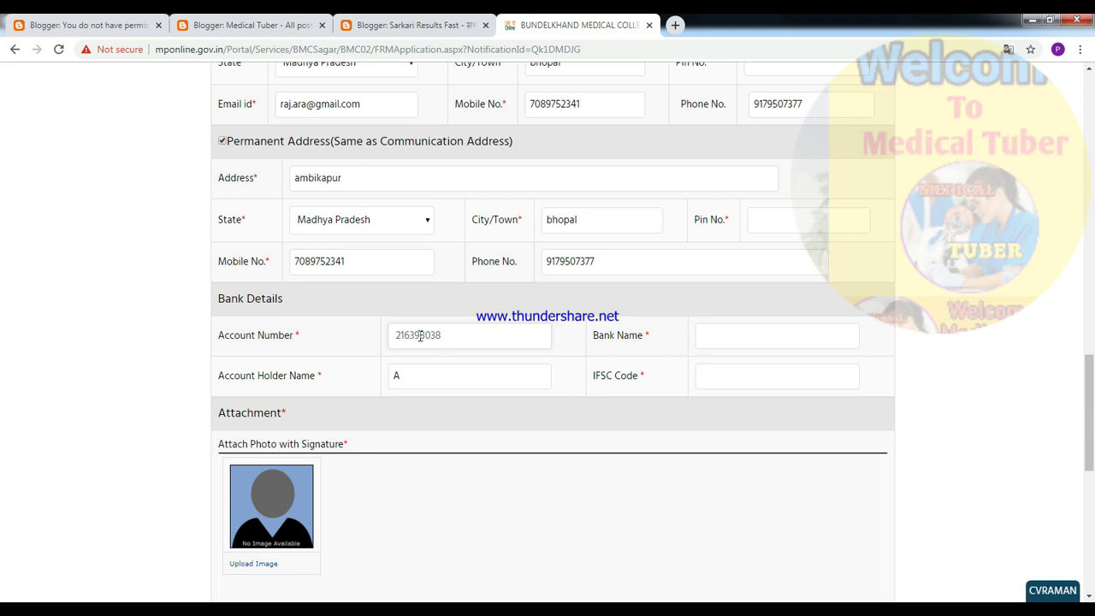
- Enter bank name SBI, the account holder's name and the IFSC code
{"action": "left_click", "coordinate": [706, 336]}
{"action": "type", "text": "SBI"}
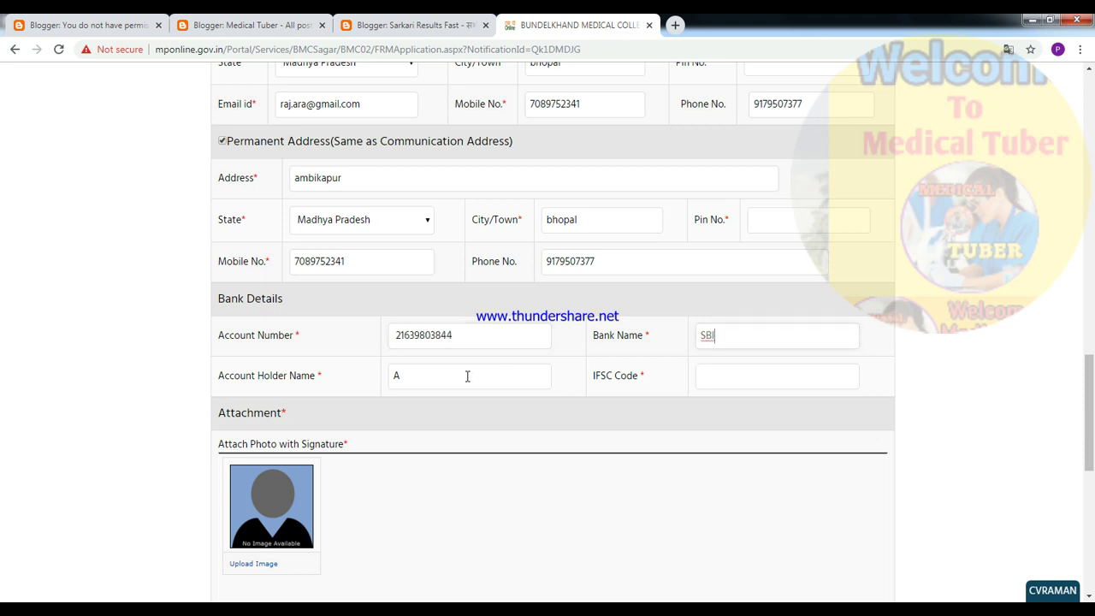
{"action": "left_click", "coordinate": [462, 376]}
{"action": "type", "text": "MEDICAL TUBER"}
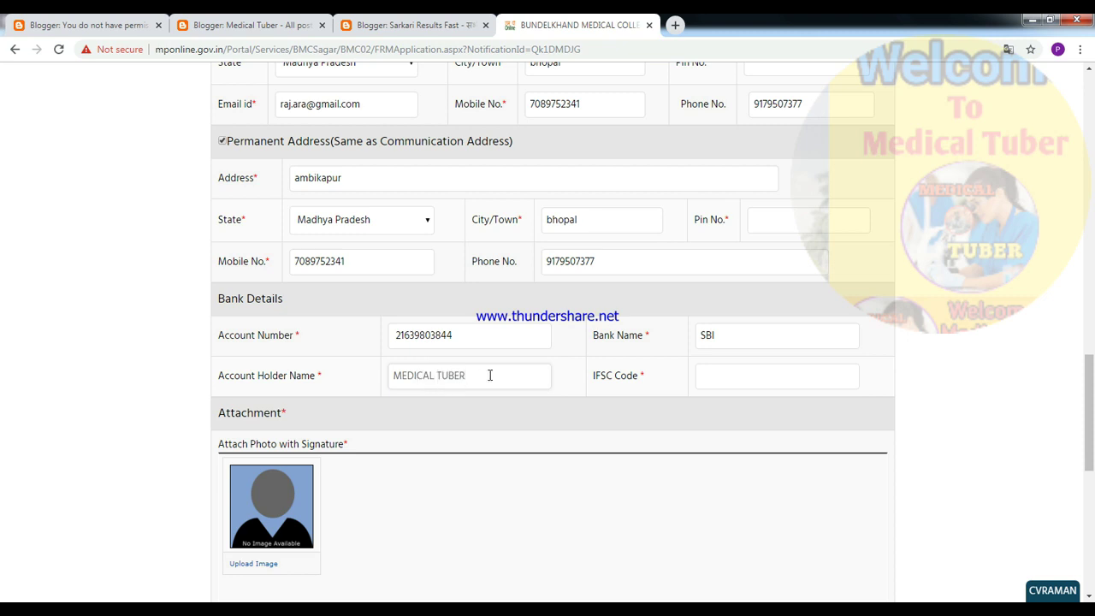
{"action": "left_click", "coordinate": [708, 376]}
{"action": "type", "text": "SBIN005464"}
{"action": "scroll", "coordinate": [388, 498], "scroll_direction": "down", "scroll_amount": 2}
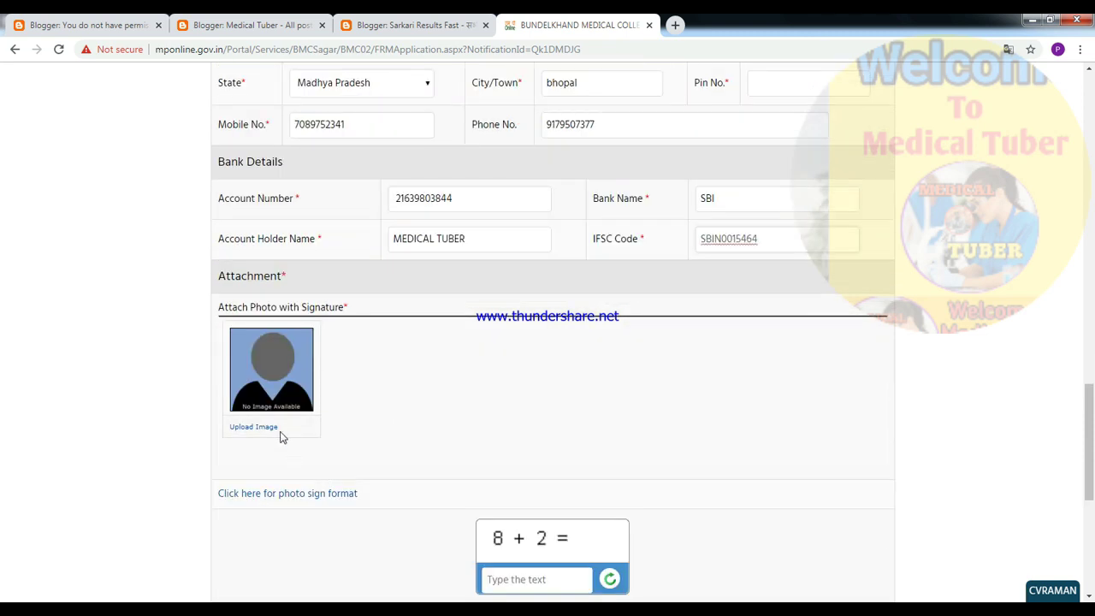
{"action": "left_click", "coordinate": [263, 391]}
- Load photo 1.jpg from drive E and crop it to cover the whole image
{"action": "left_click", "coordinate": [248, 429]}
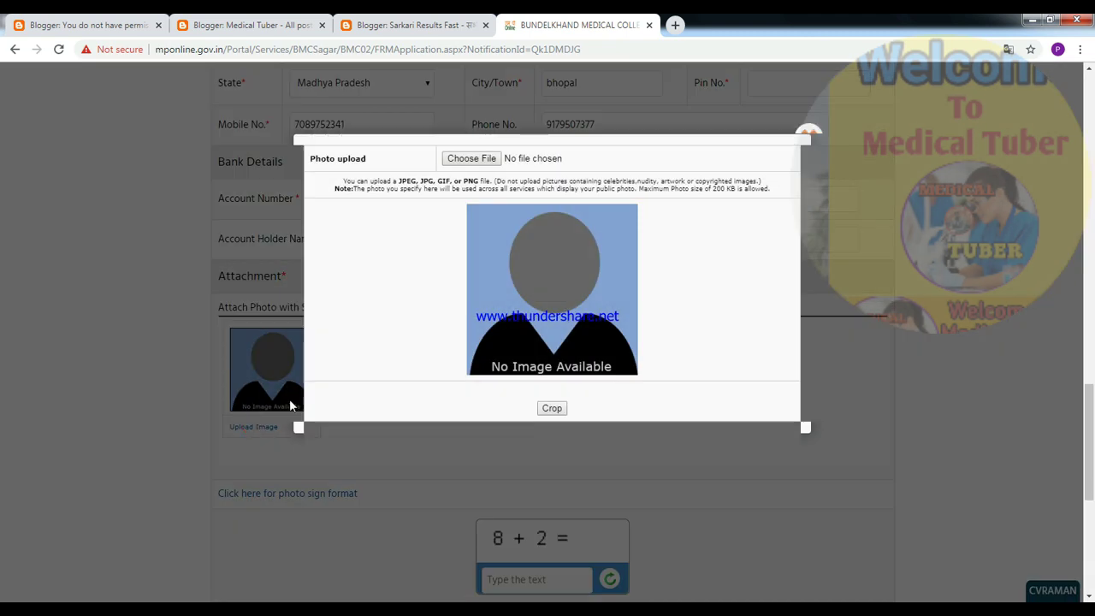
{"action": "left_click", "coordinate": [484, 160]}
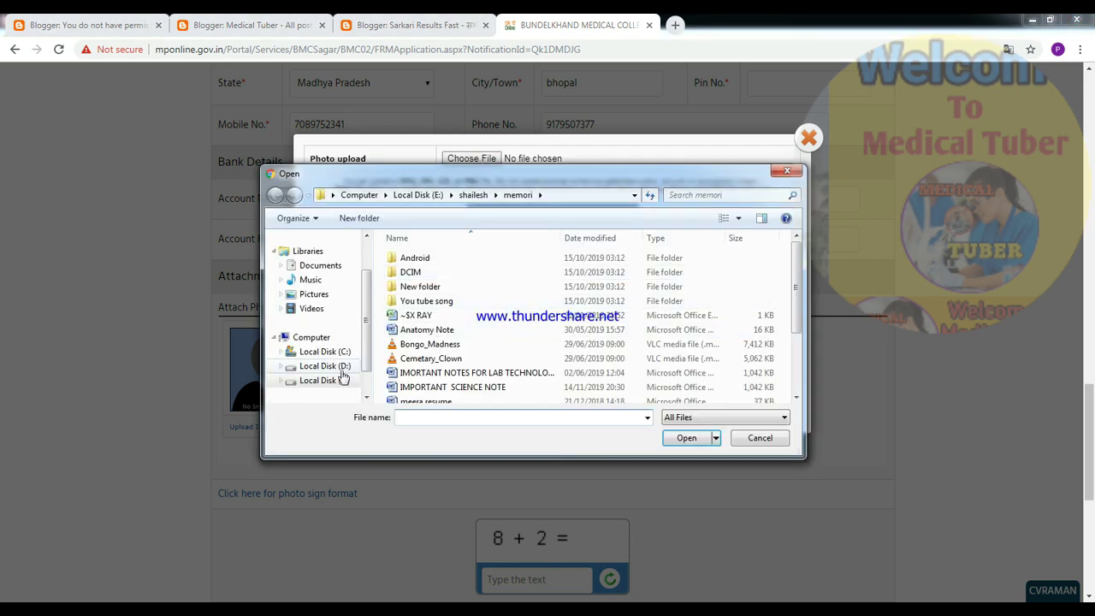
{"action": "left_click", "coordinate": [331, 379]}
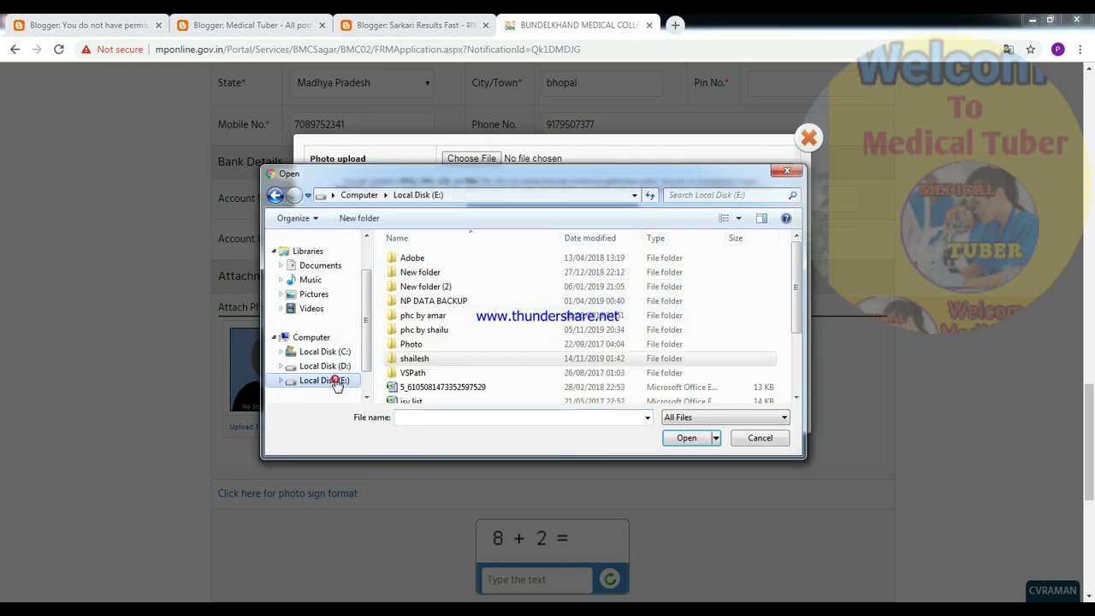
{"action": "double_click", "coordinate": [422, 358]}
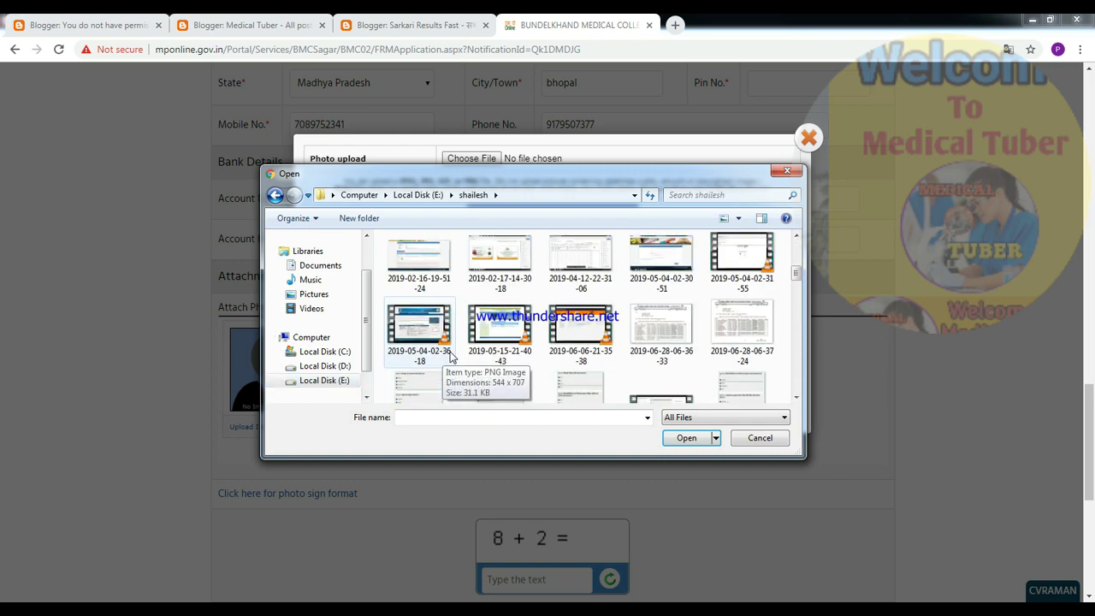
{"action": "left_click", "coordinate": [502, 269]}
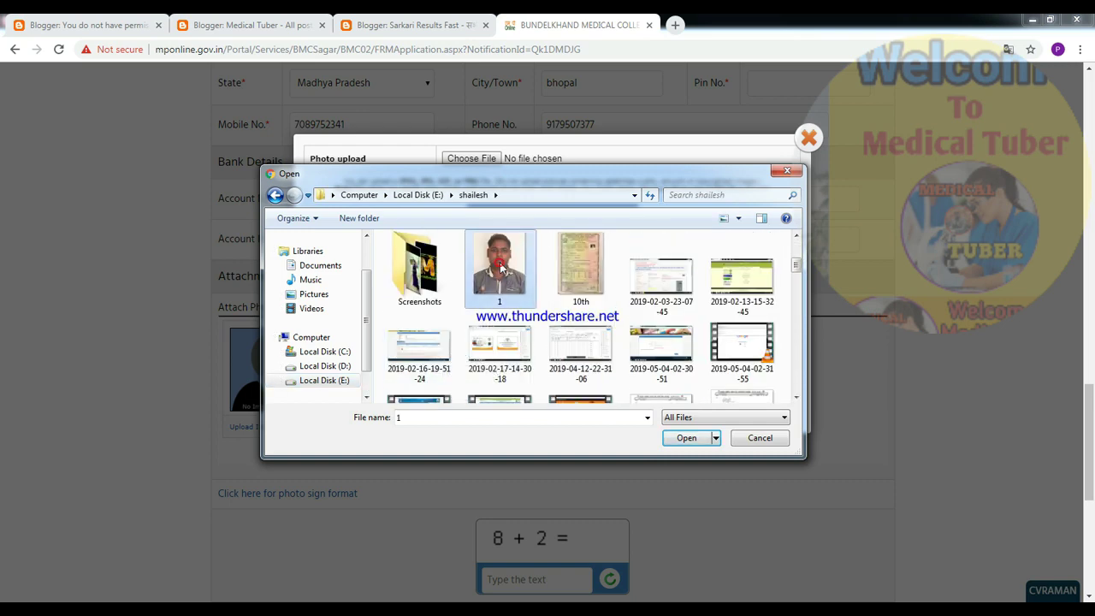
{"action": "left_click", "coordinate": [682, 441]}
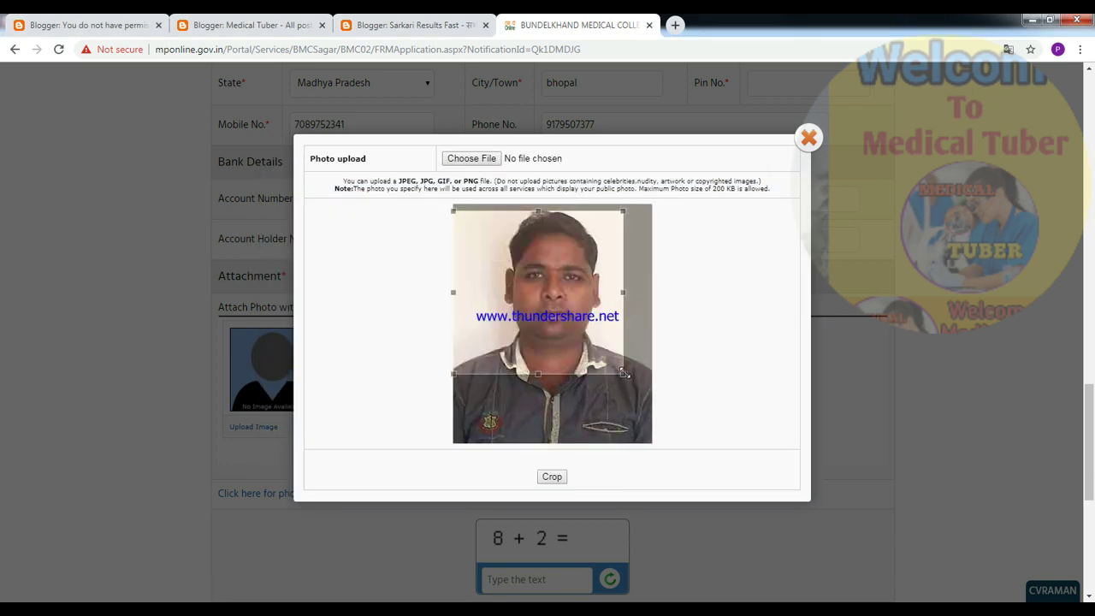
{"action": "left_click_drag", "start_coordinate": [623, 374], "coordinate": [647, 452]}
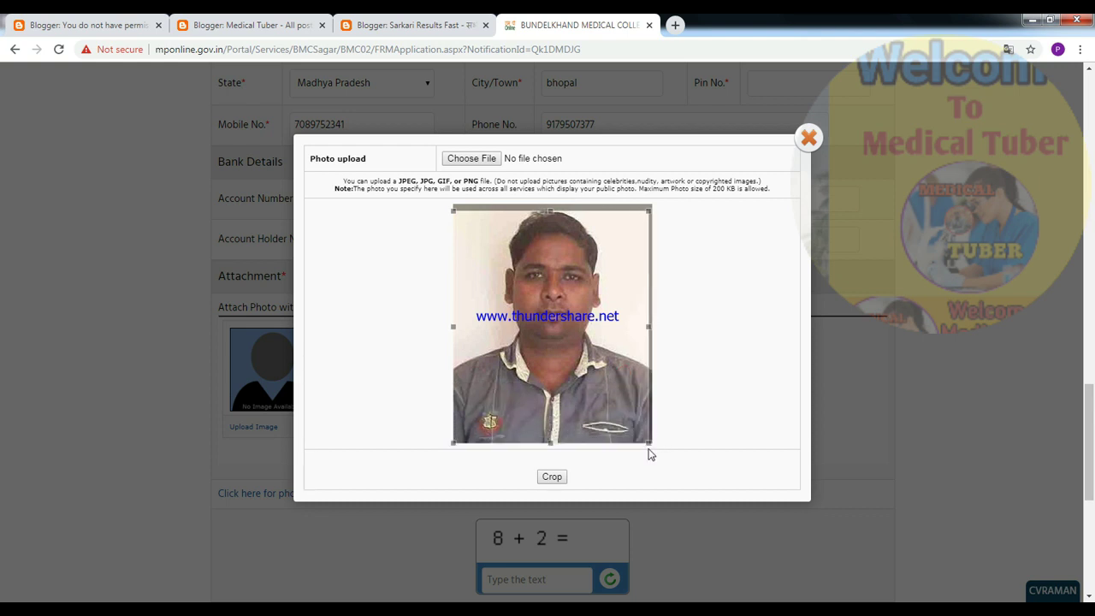
{"action": "left_click_drag", "start_coordinate": [553, 220], "coordinate": [552, 210]}
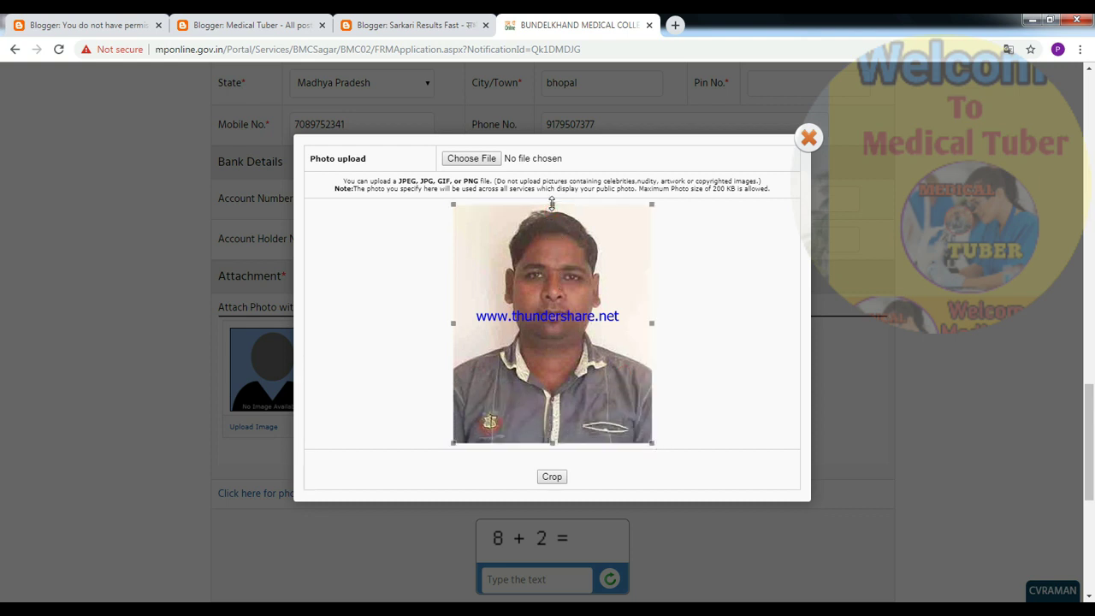
{"action": "left_click", "coordinate": [553, 476]}
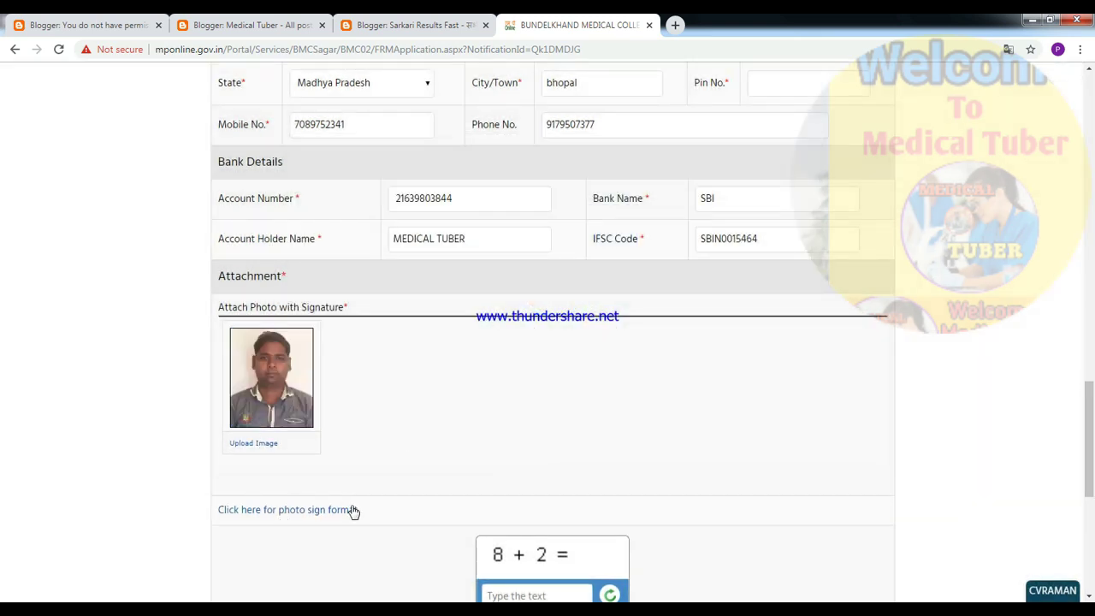
- Answer a refreshed captcha with 9, accept the declaration and submit the form
{"action": "scroll", "coordinate": [495, 532], "scroll_direction": "down", "scroll_amount": 2}
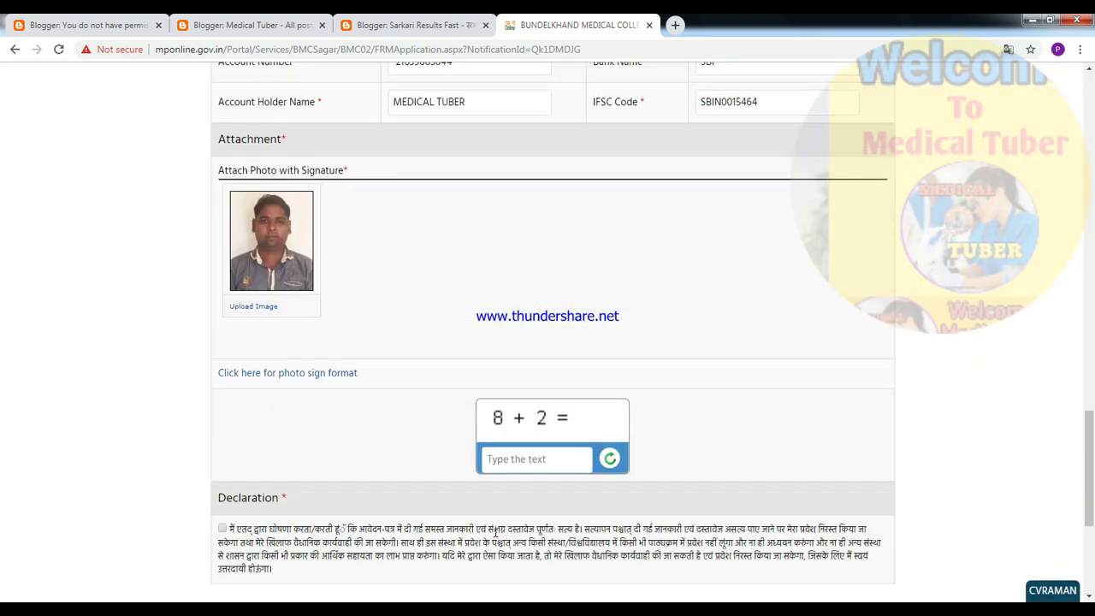
{"action": "left_click", "coordinate": [539, 461]}
{"action": "left_click", "coordinate": [610, 460]}
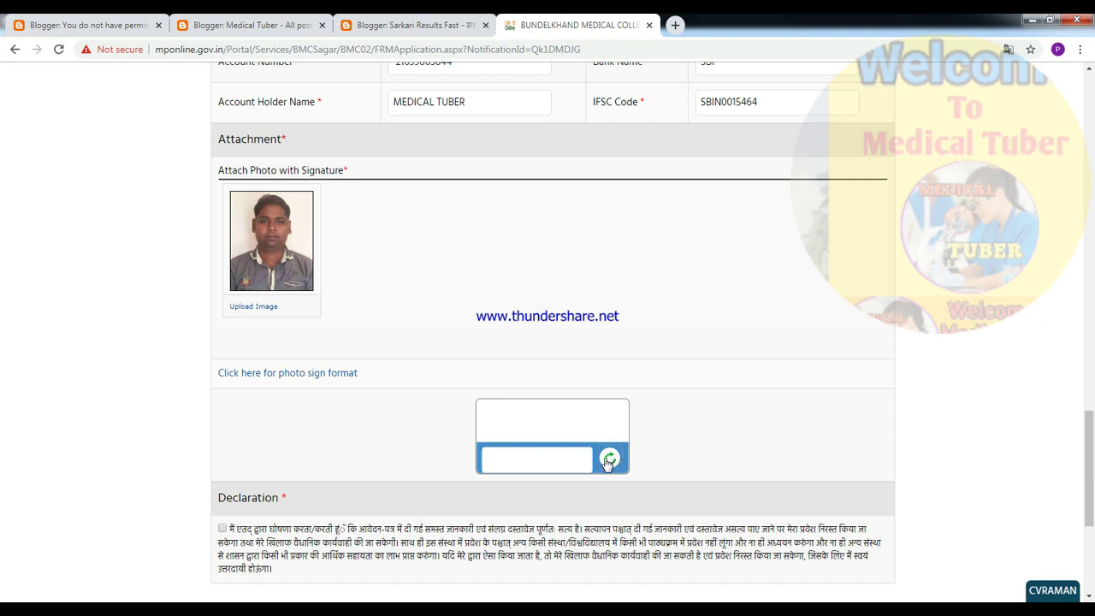
{"action": "left_click", "coordinate": [523, 461]}
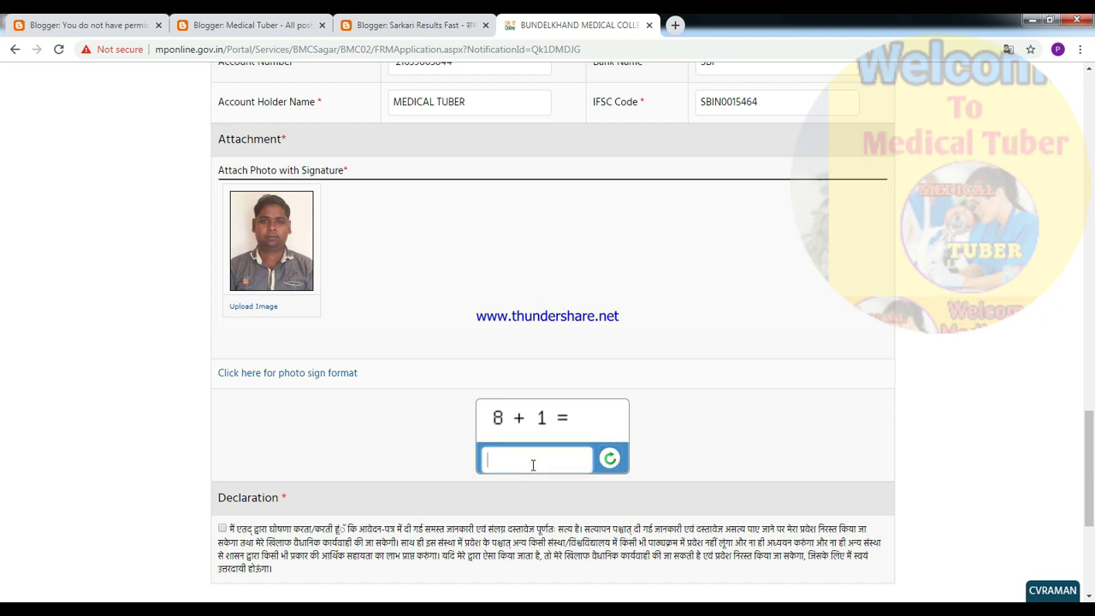
{"action": "scroll", "coordinate": [274, 427], "scroll_direction": "down", "scroll_amount": 3}
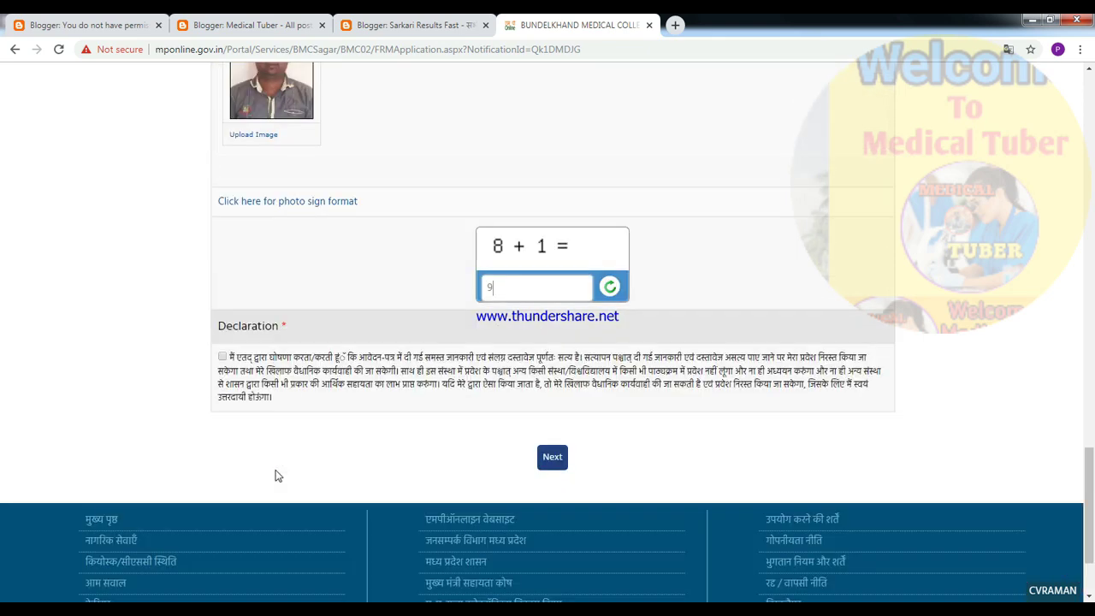
{"action": "left_click", "coordinate": [222, 324]}
{"action": "left_click", "coordinate": [552, 423]}
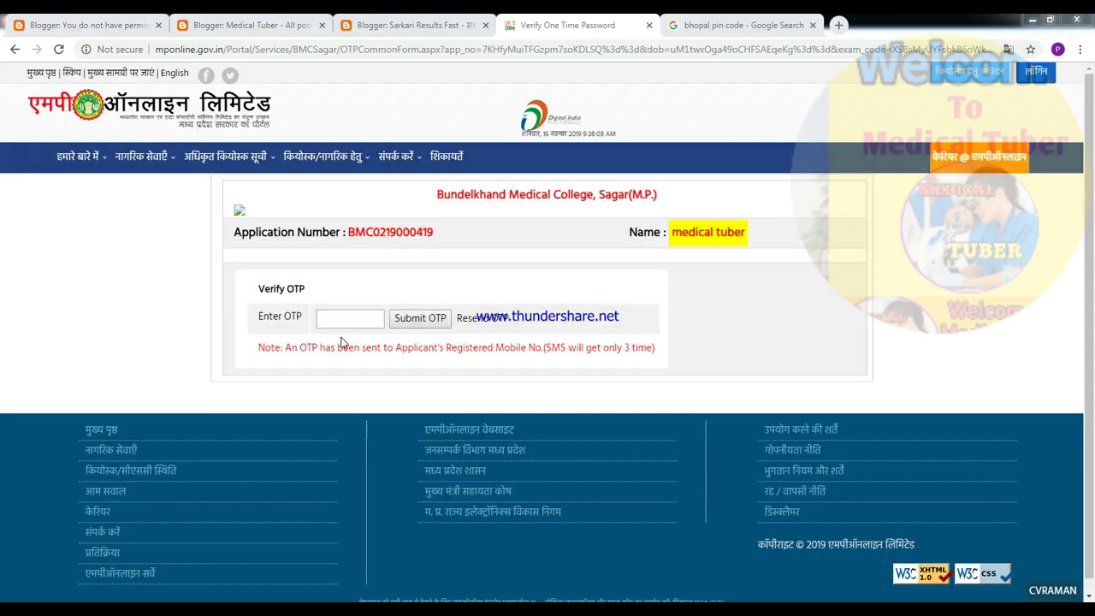
- Enter the six-digit OTP and submit it for verification
{"action": "left_click", "coordinate": [345, 319]}
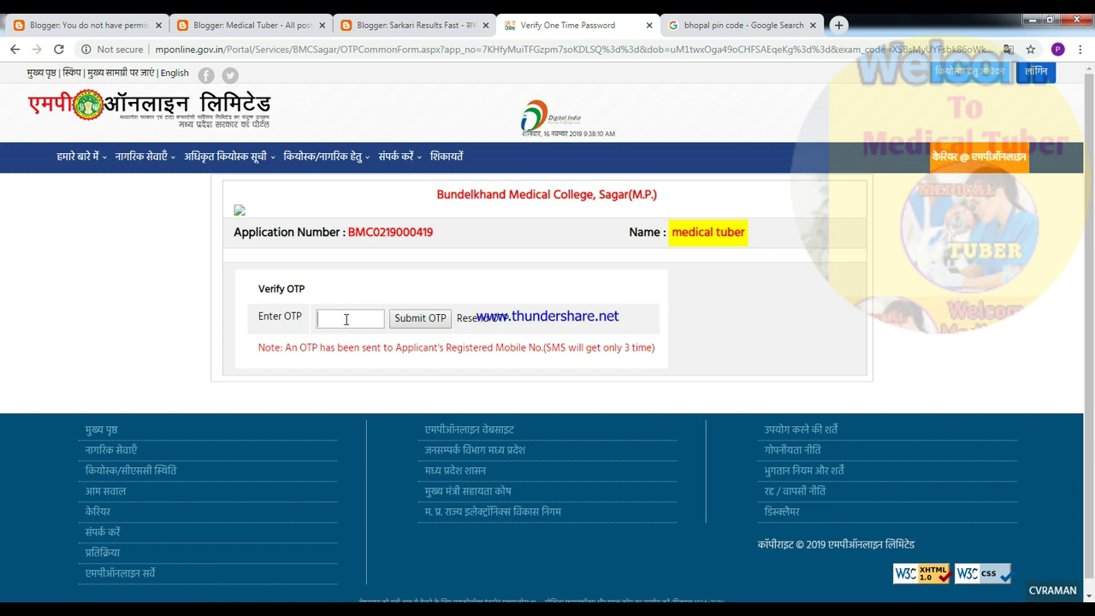
{"action": "type", "text": "123"}
{"action": "left_click", "coordinate": [414, 321]}
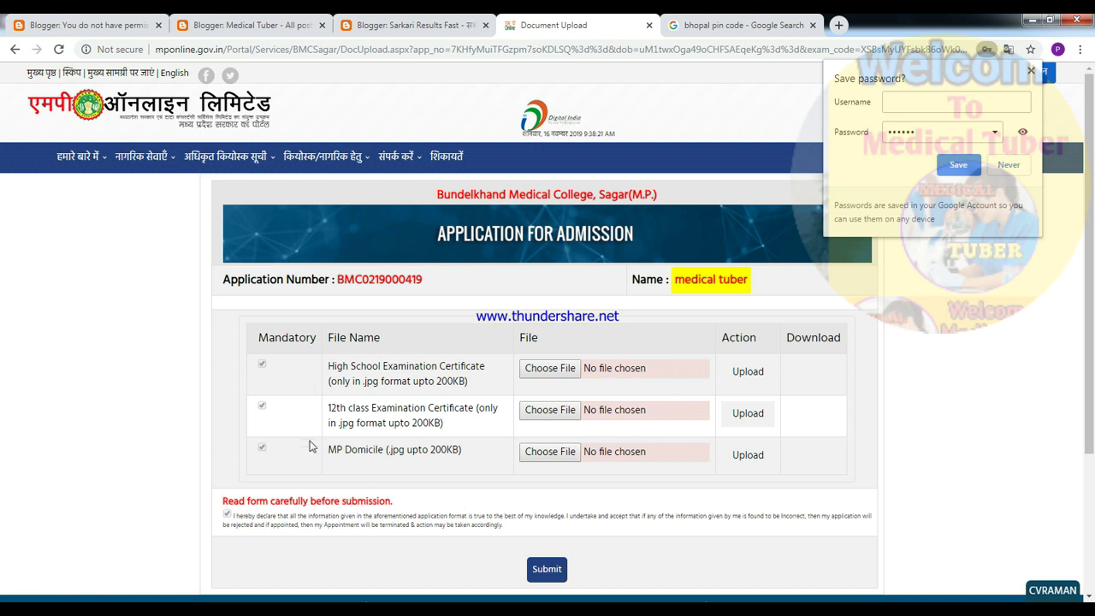
- Upload 1.jpg as the High School Examination Certificate
{"action": "left_click", "coordinate": [958, 166]}
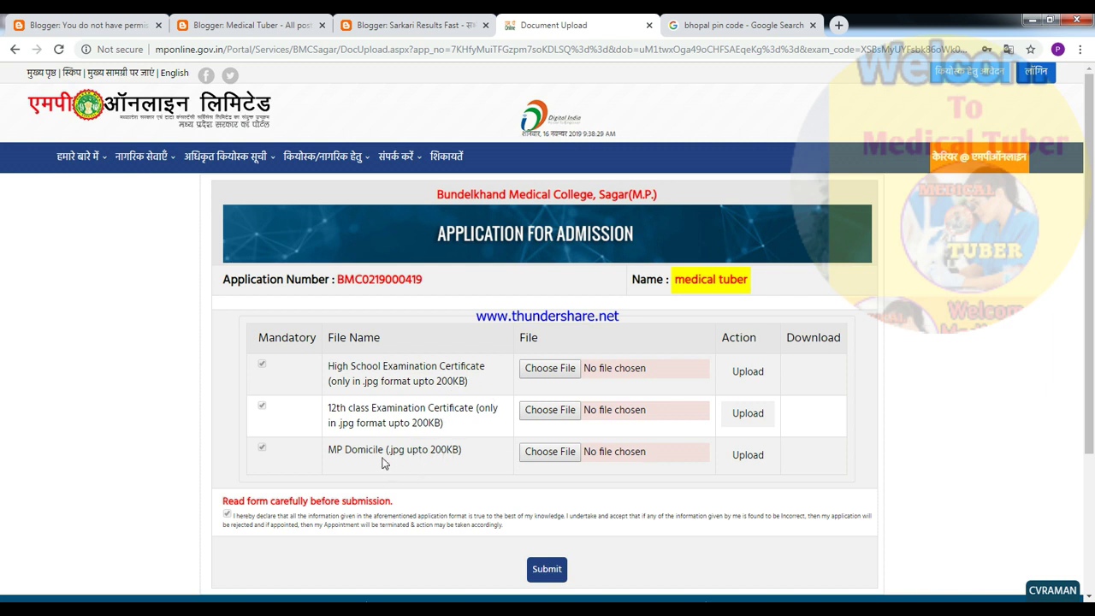
{"action": "left_click", "coordinate": [545, 369]}
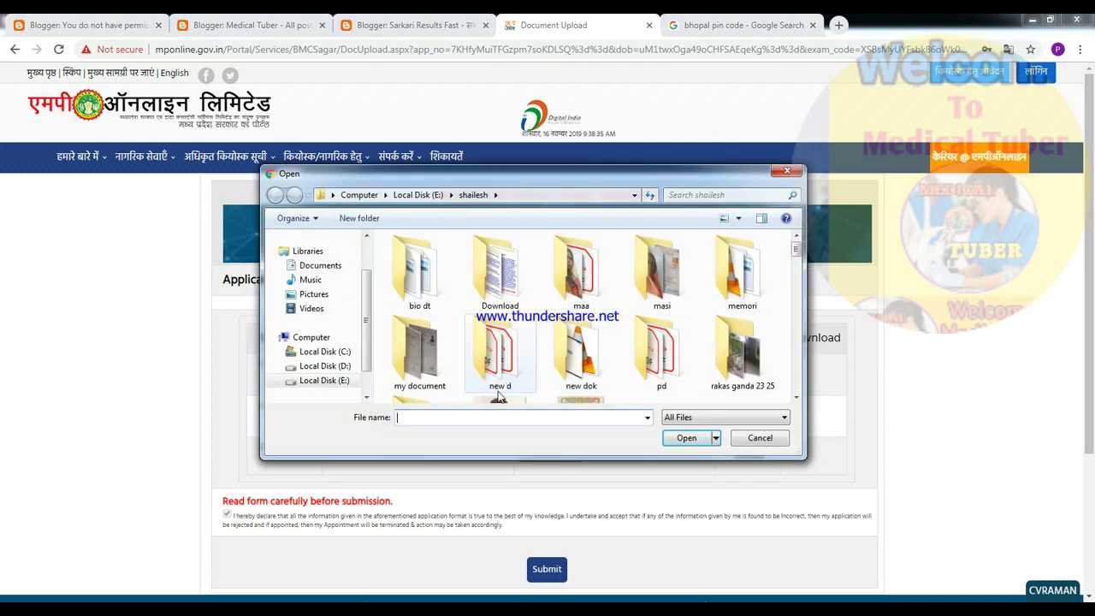
{"action": "scroll", "coordinate": [500, 395], "scroll_direction": "down", "scroll_amount": 1}
{"action": "left_click", "coordinate": [504, 366]}
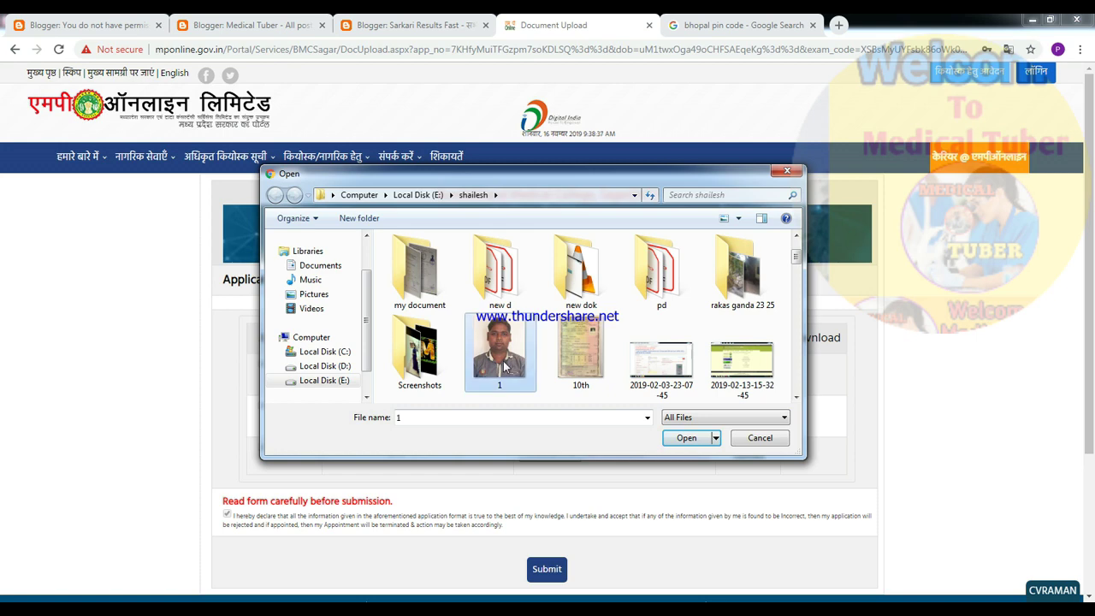
{"action": "left_click", "coordinate": [686, 438]}
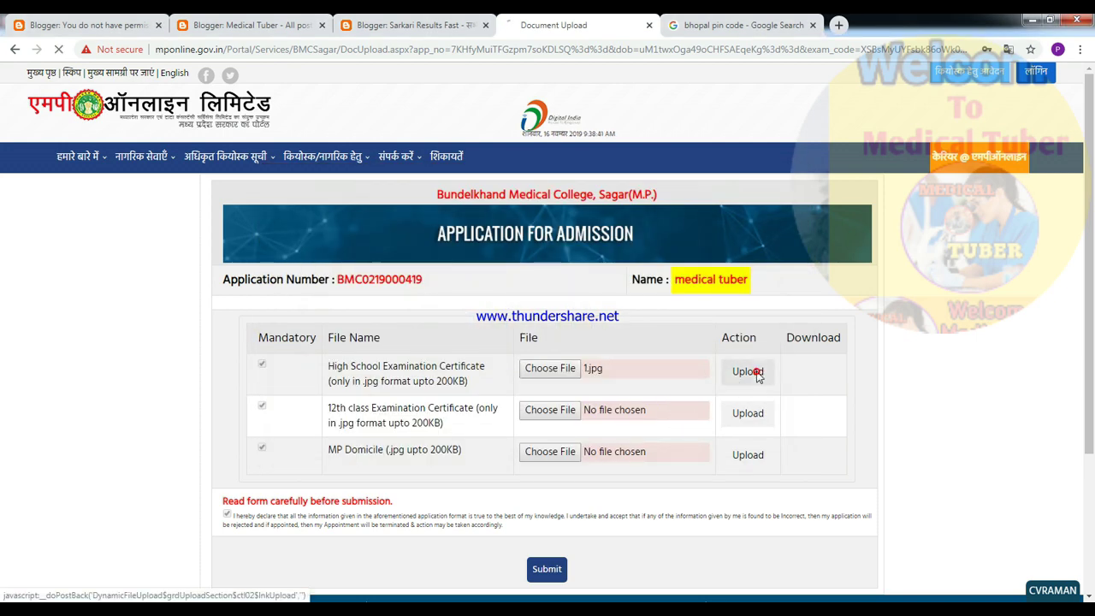
{"action": "left_click", "coordinate": [748, 372]}
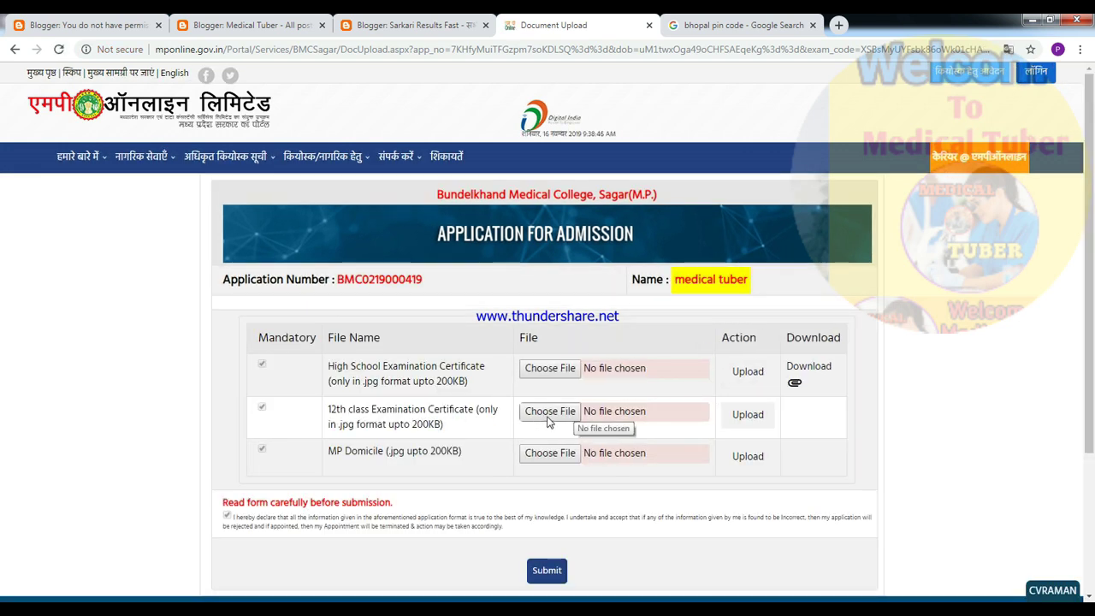
- Upload 1.jpg as the 12th class certificate
{"action": "left_click", "coordinate": [545, 414]}
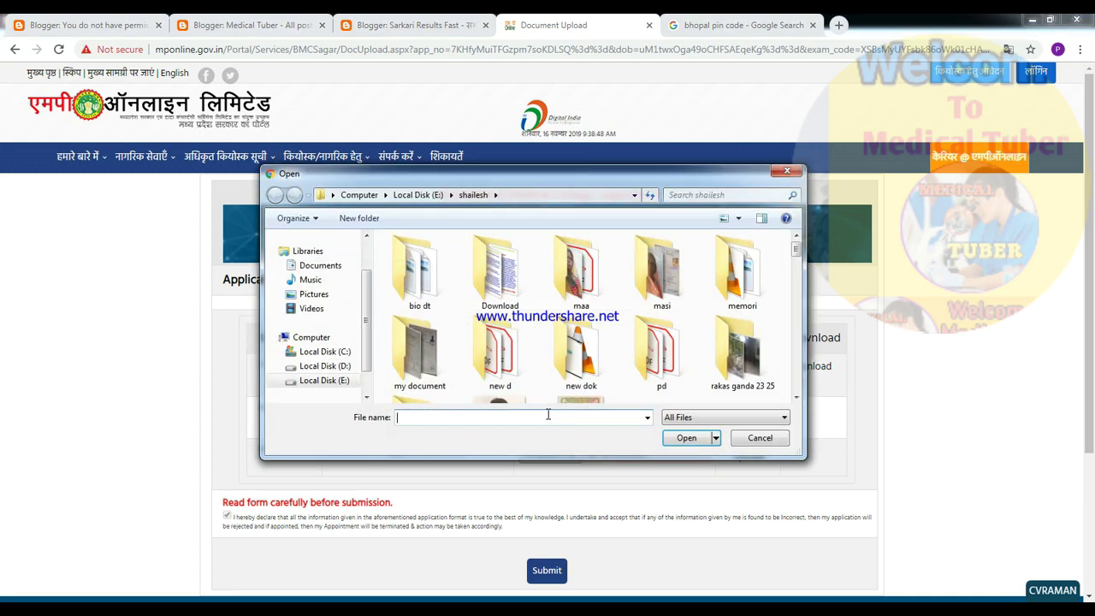
{"action": "scroll", "coordinate": [555, 368], "scroll_direction": "down", "scroll_amount": 1}
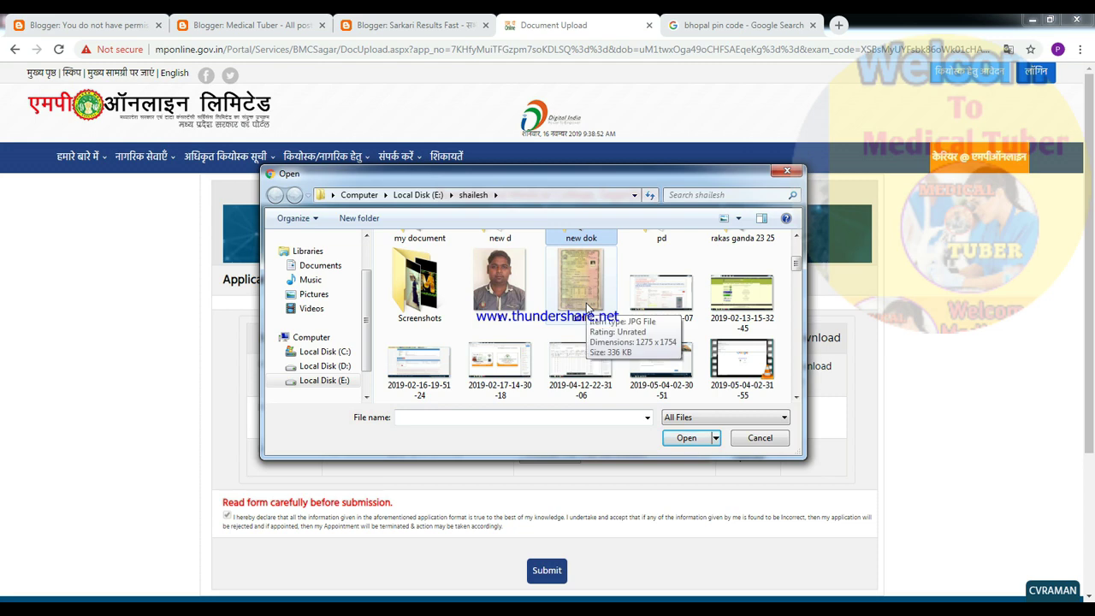
{"action": "left_click", "coordinate": [497, 302]}
{"action": "left_click", "coordinate": [686, 438]}
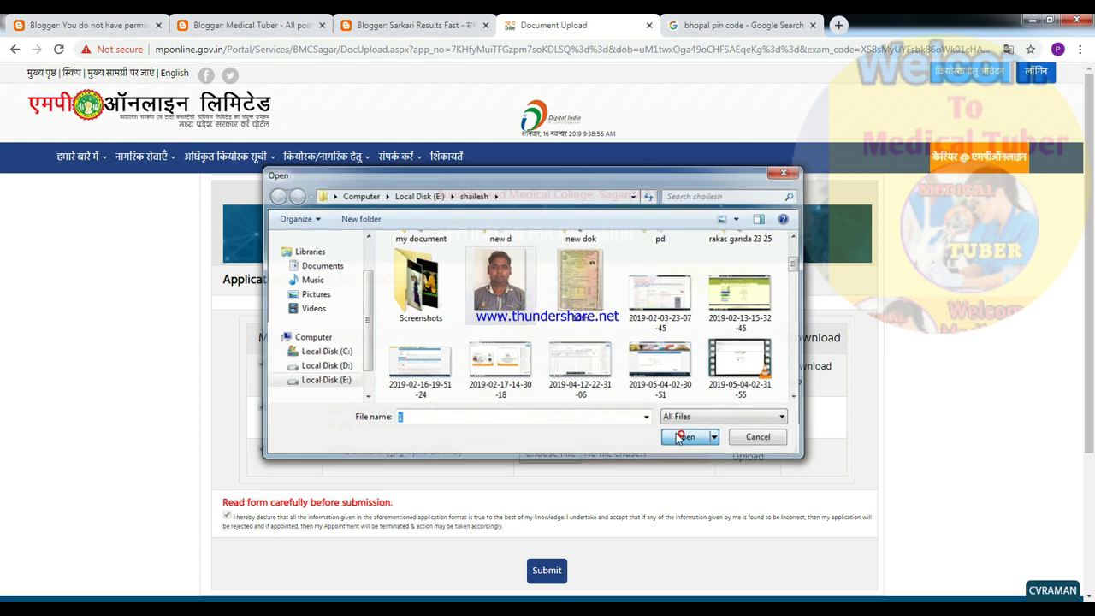
{"action": "left_click", "coordinate": [749, 417]}
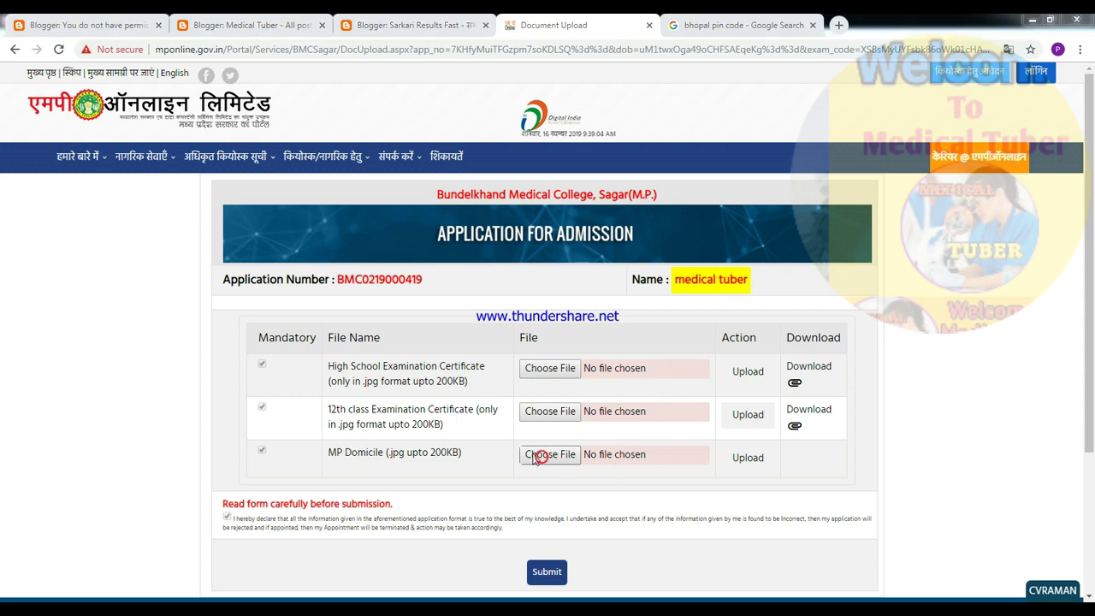
- Upload 1.jpg as the MP Domicile document and submit the application
{"action": "left_click", "coordinate": [527, 455]}
{"action": "scroll", "coordinate": [507, 398], "scroll_direction": "down", "scroll_amount": 1}
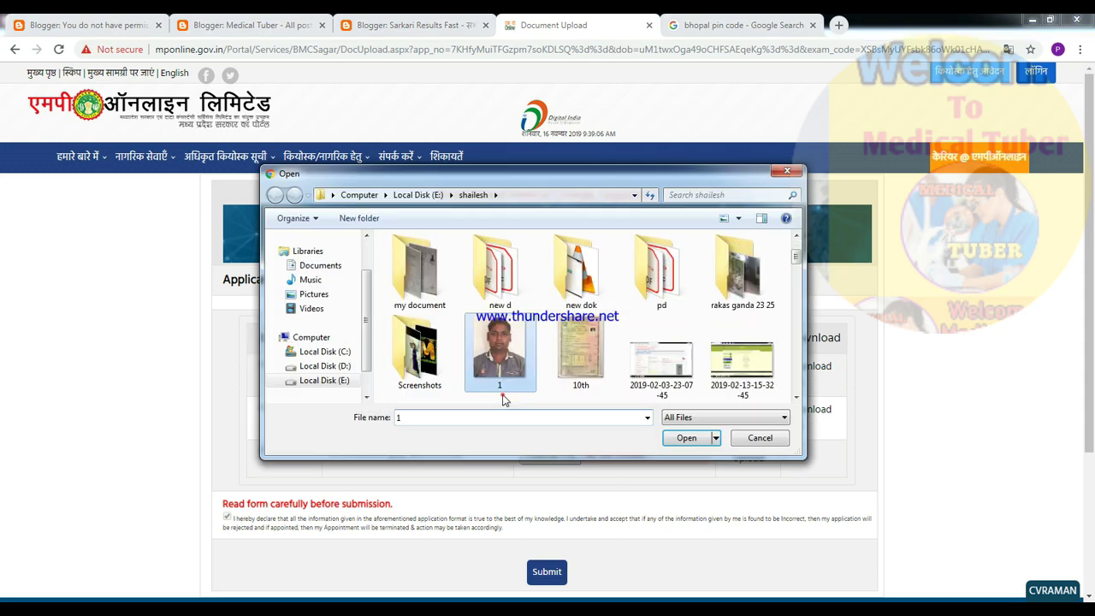
{"action": "left_click", "coordinate": [501, 386]}
{"action": "left_click", "coordinate": [687, 439]}
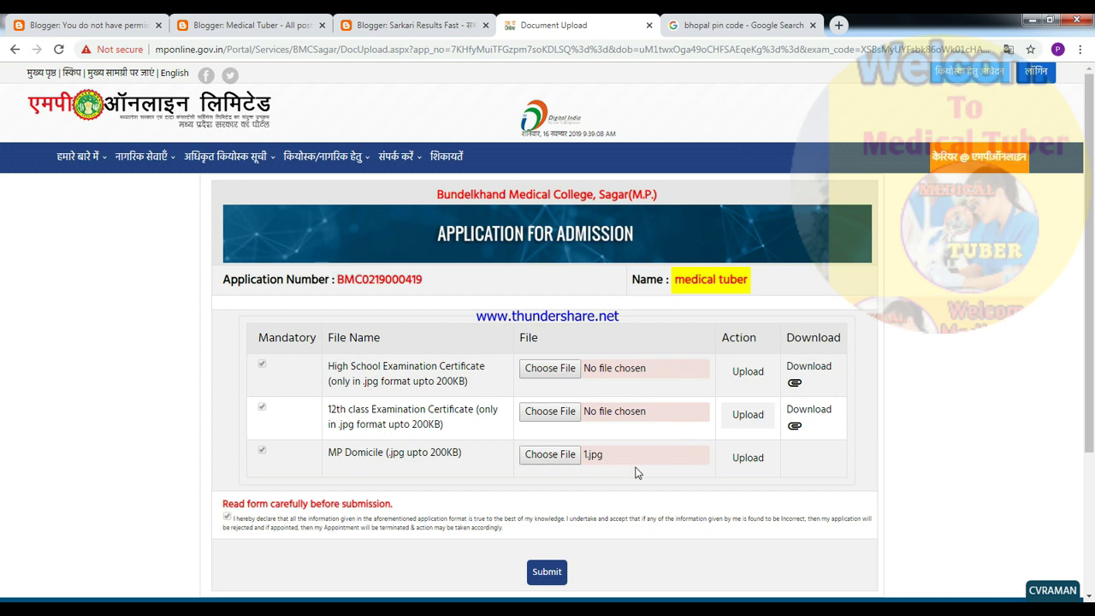
{"action": "left_click", "coordinate": [745, 460]}
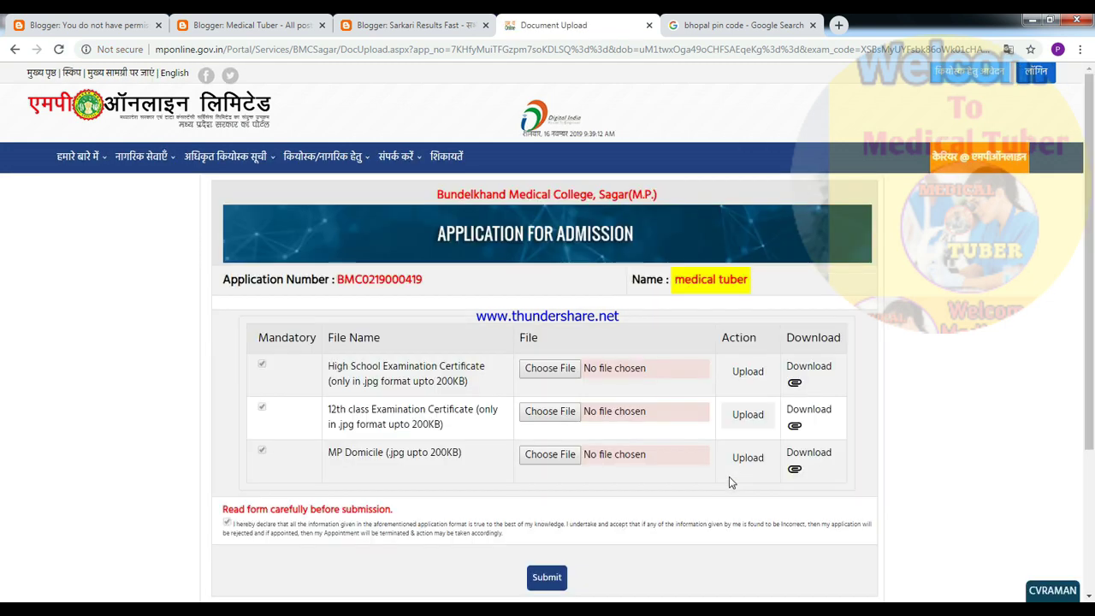
{"action": "scroll", "coordinate": [329, 360], "scroll_direction": "down", "scroll_amount": 2}
{"action": "left_click", "coordinate": [535, 441]}
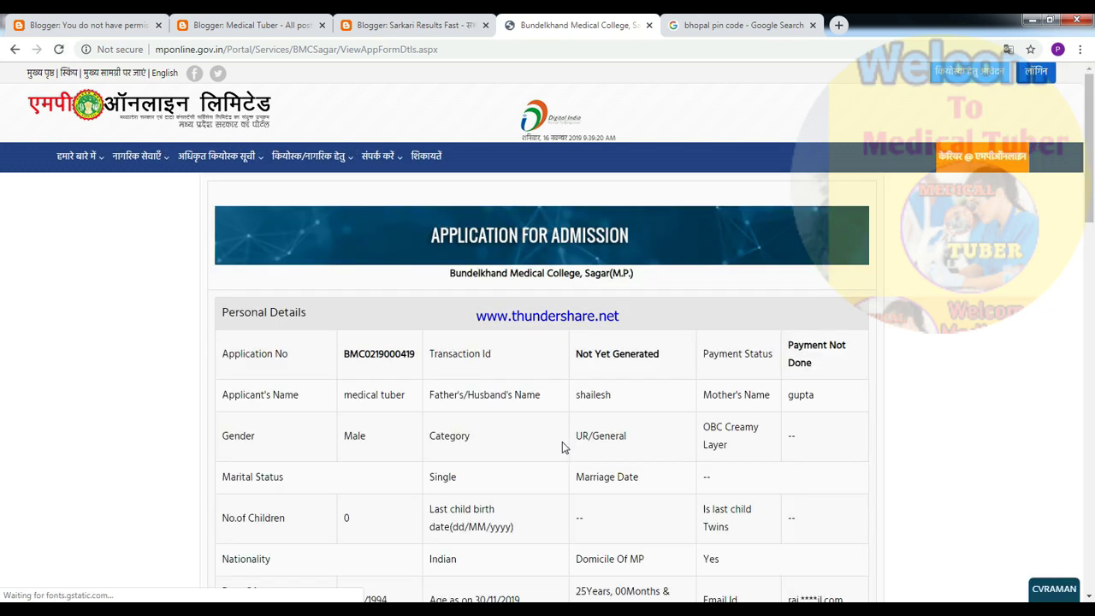
- Confirm payment of the application fee and choose Debit/Credit Card via the HDFC CCAvenue gateway
{"action": "scroll", "coordinate": [564, 446], "scroll_direction": "down", "scroll_amount": 15}
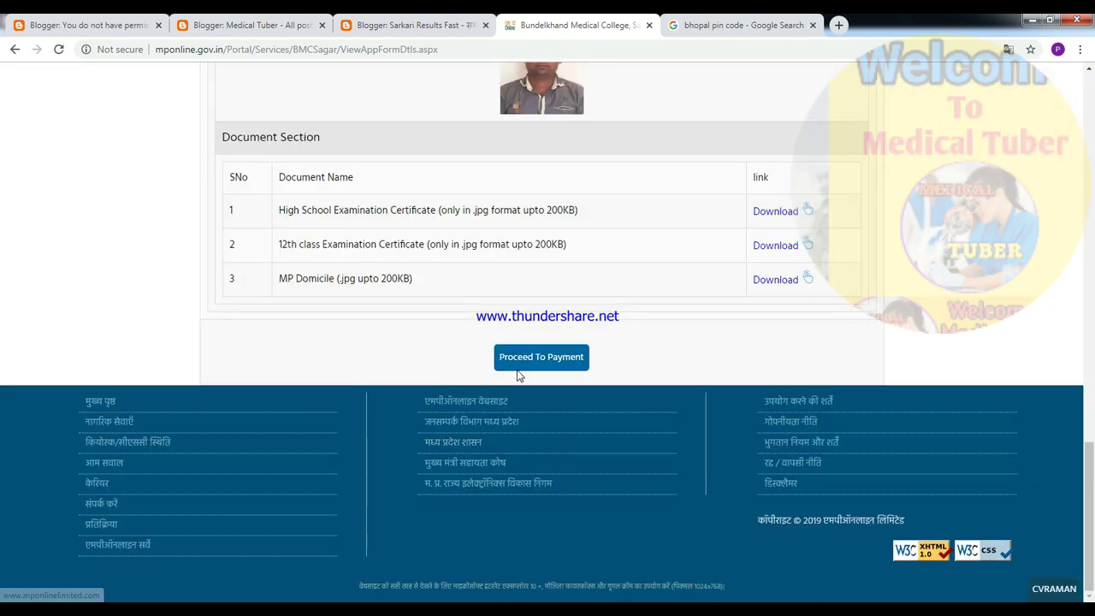
{"action": "left_click", "coordinate": [540, 357]}
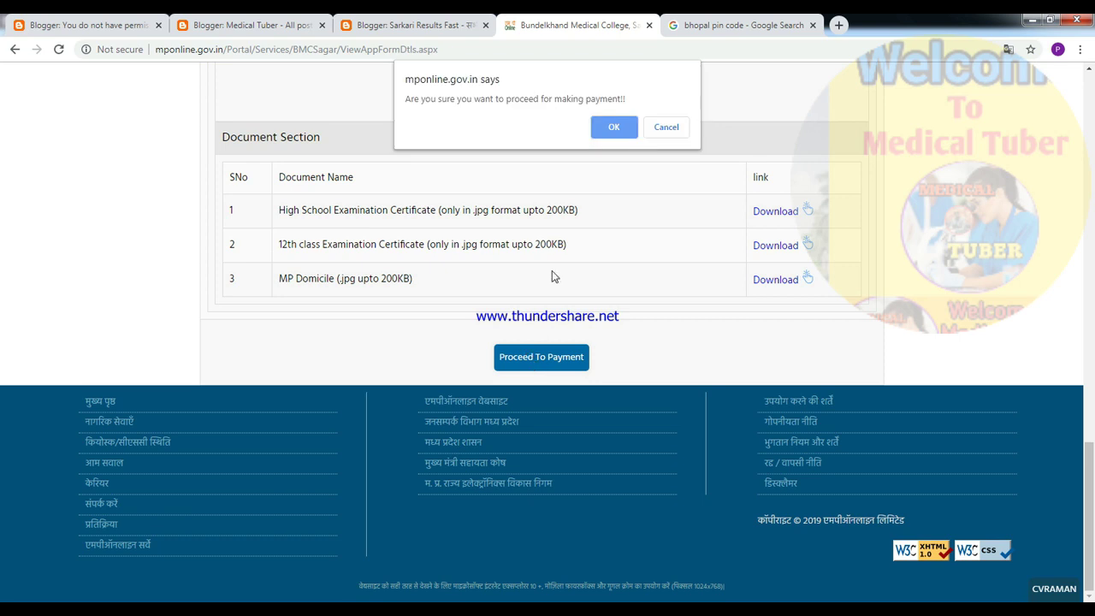
{"action": "left_click", "coordinate": [611, 126]}
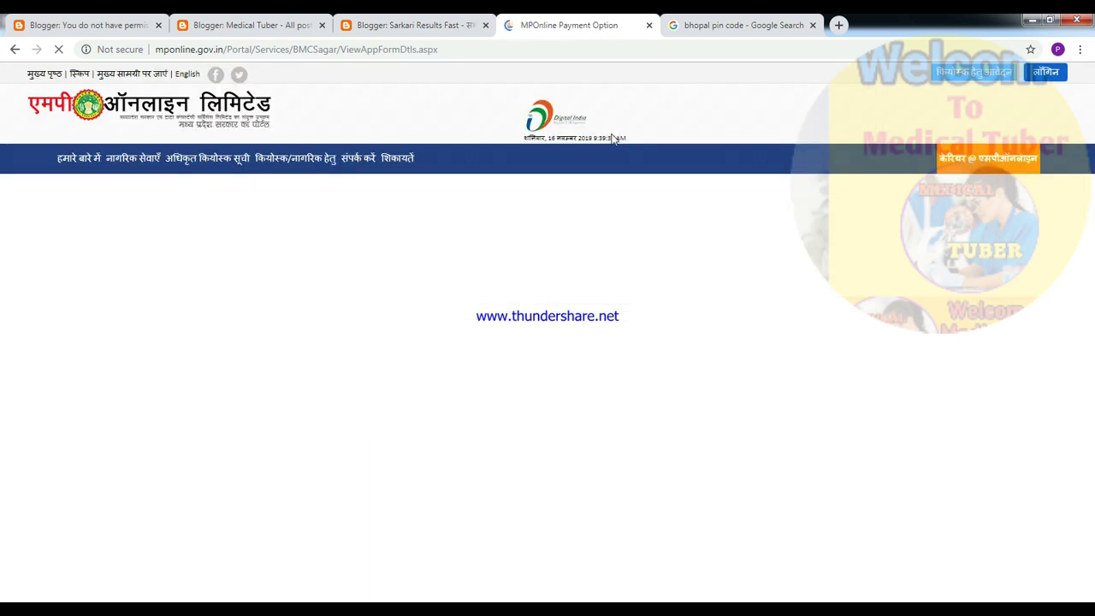
{"action": "left_click", "coordinate": [666, 130]}
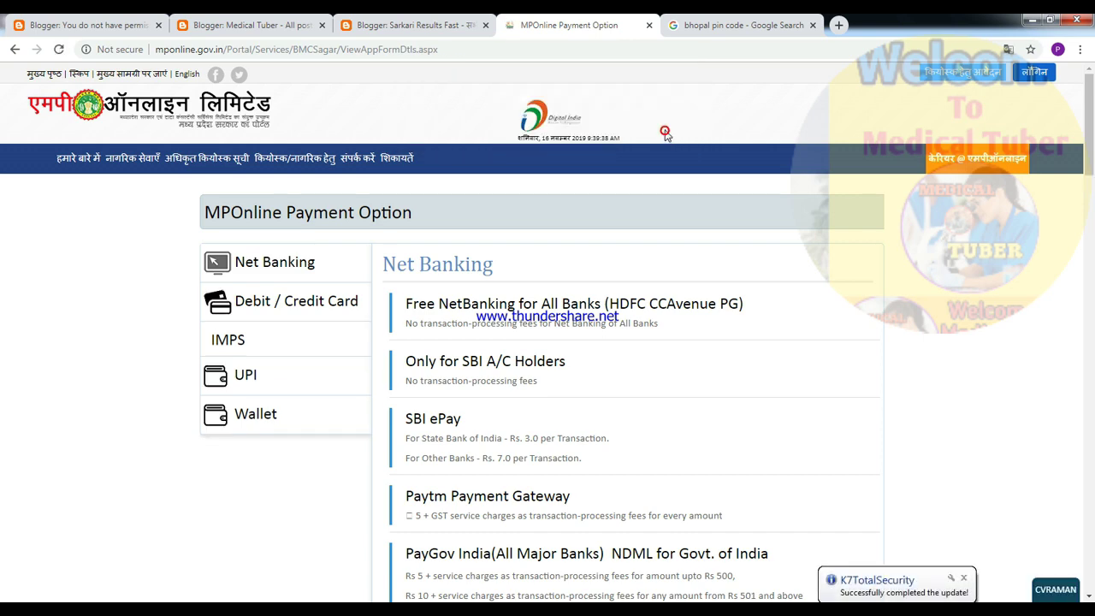
{"action": "scroll", "coordinate": [479, 316], "scroll_direction": "down", "scroll_amount": 1}
{"action": "scroll", "coordinate": [376, 320], "scroll_direction": "down", "scroll_amount": 2}
{"action": "scroll", "coordinate": [377, 320], "scroll_direction": "up", "scroll_amount": 1}
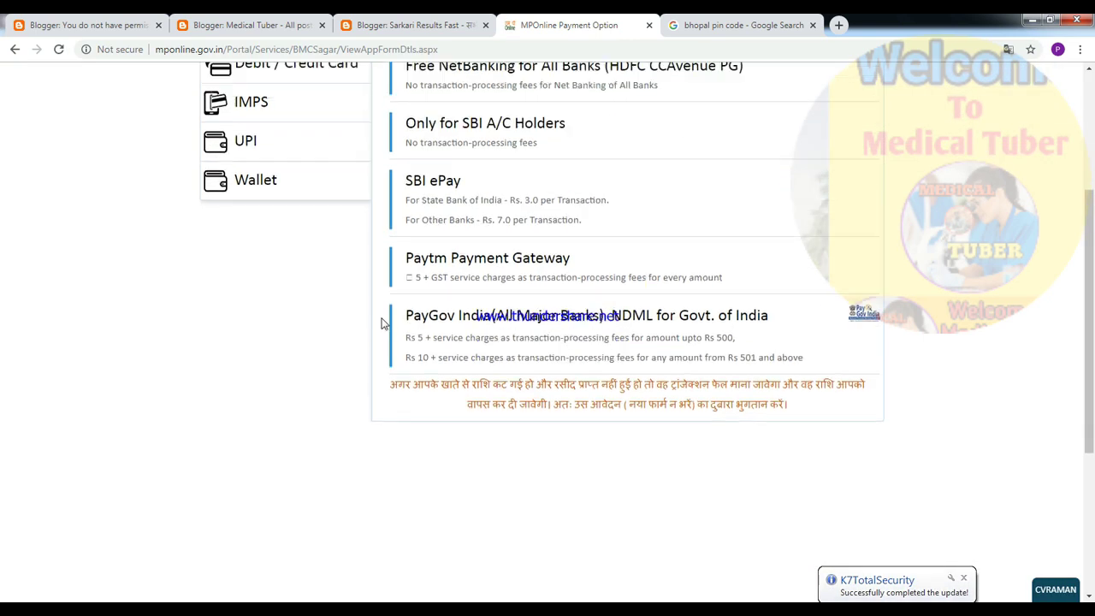
{"action": "left_click", "coordinate": [275, 96]}
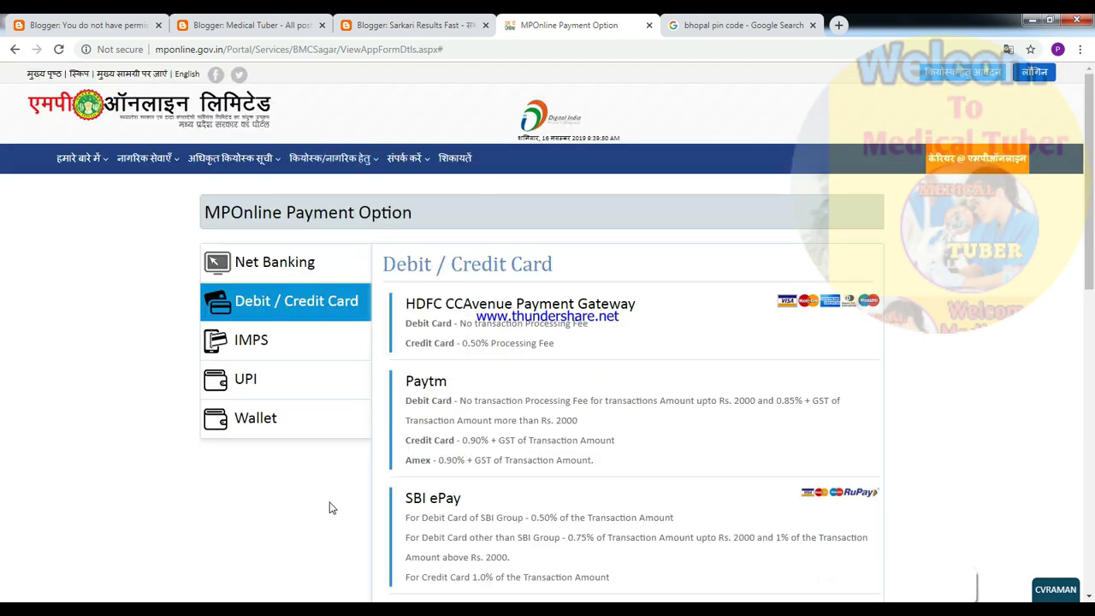
{"action": "scroll", "coordinate": [336, 497], "scroll_direction": "down", "scroll_amount": 1}
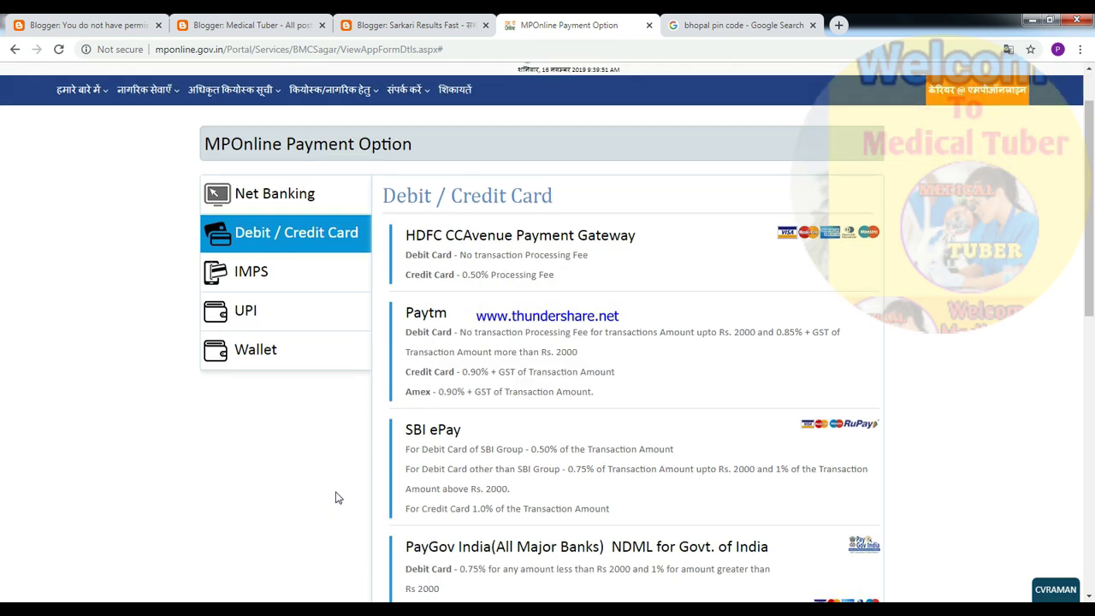
{"action": "left_click", "coordinate": [526, 243]}
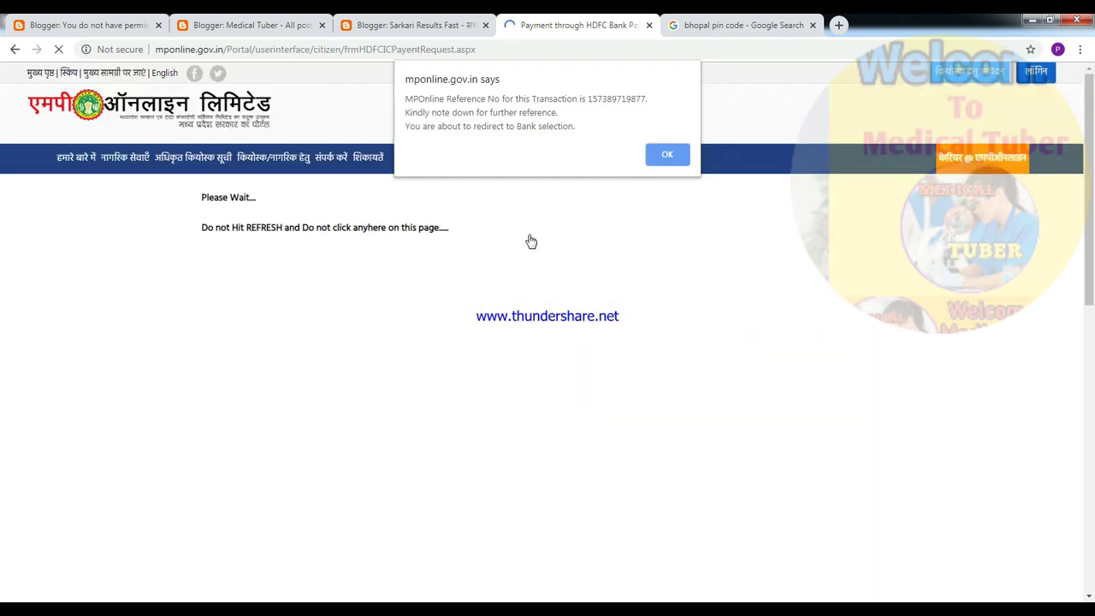
- Cancel the Rs. 500.60 CCAvenue transaction, giving not wanting to share payment details as the reason
{"action": "left_click", "coordinate": [667, 155]}
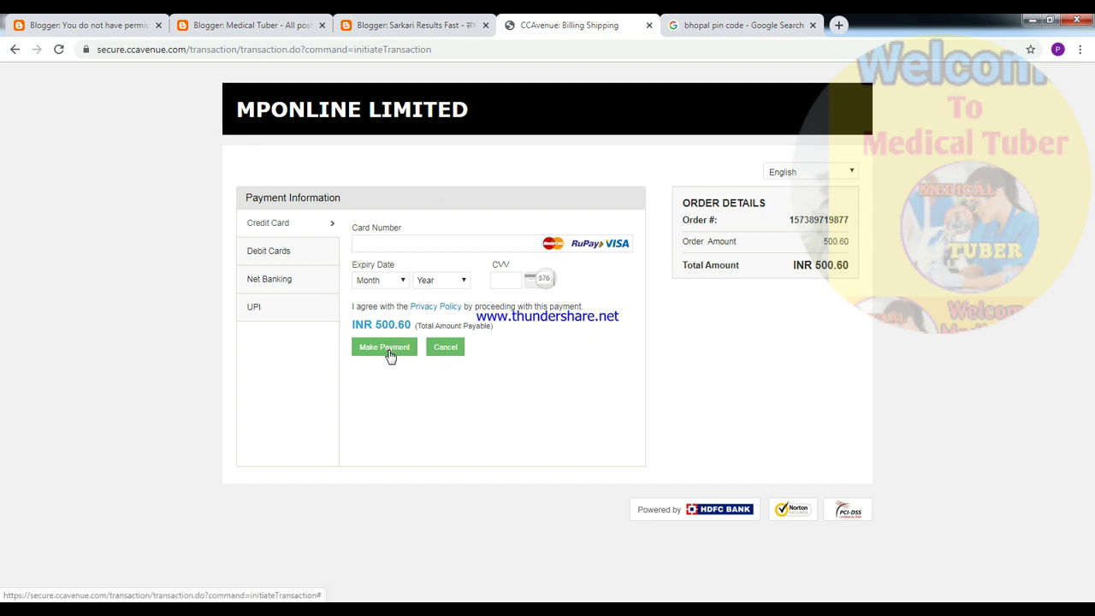
{"action": "left_click", "coordinate": [389, 355]}
{"action": "left_click", "coordinate": [437, 378]}
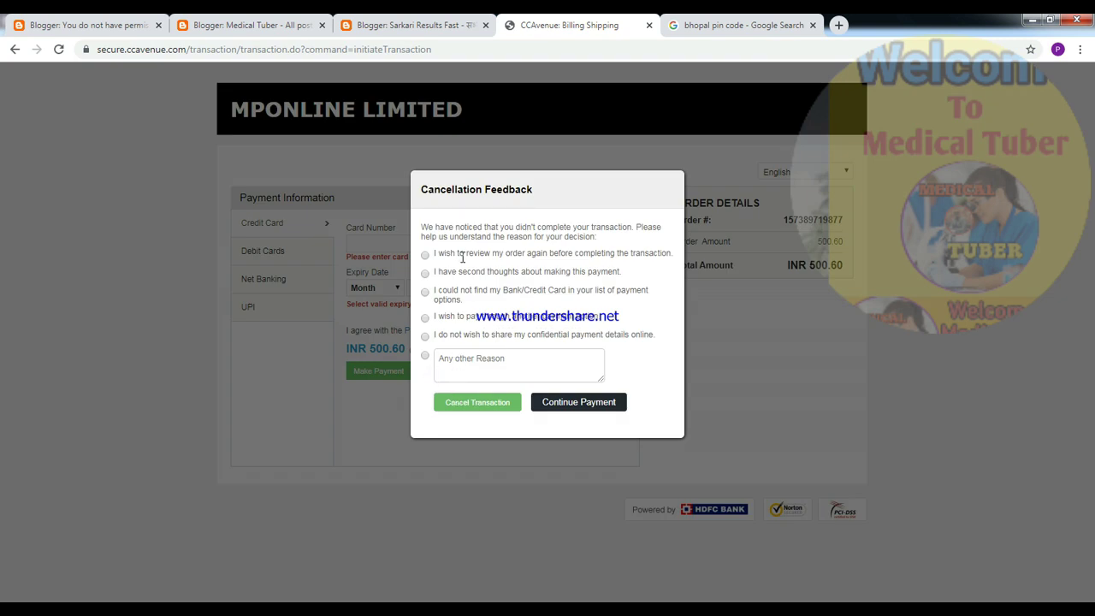
{"action": "left_click", "coordinate": [426, 336]}
{"action": "left_click", "coordinate": [473, 404]}
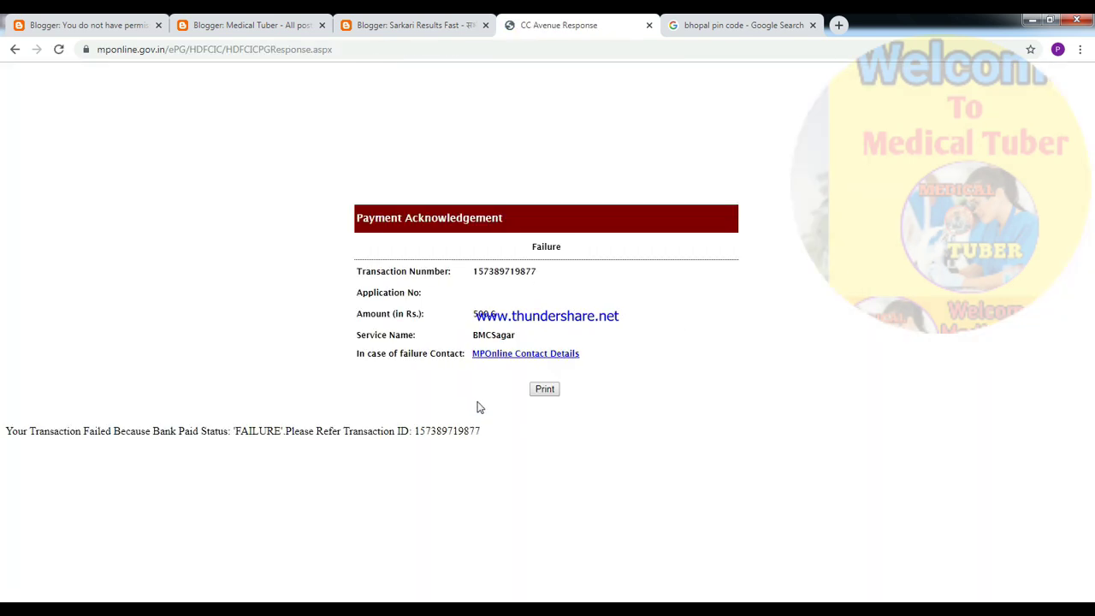